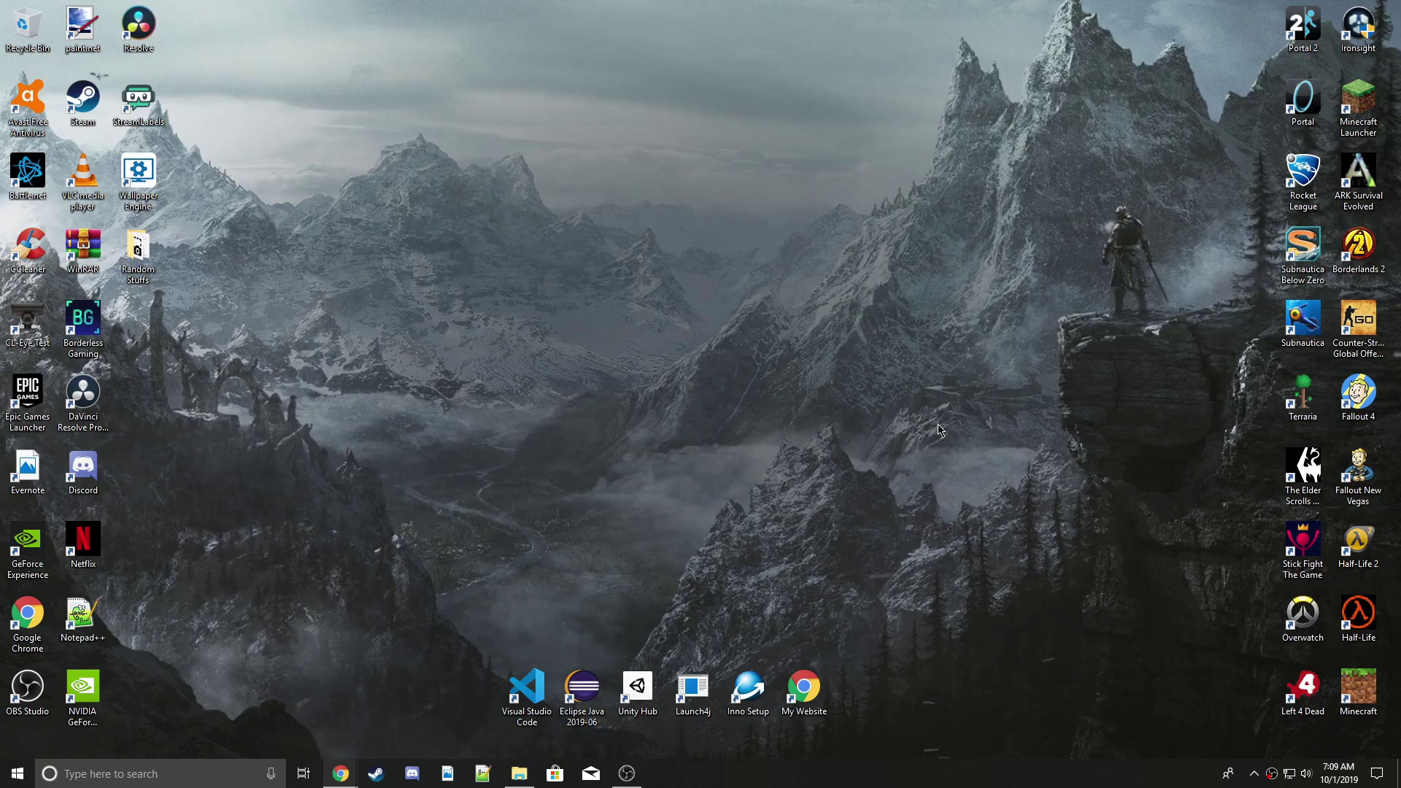
{"action": "left_click_drag", "start_coordinate": [526, 183], "coordinate": [986, 522]}
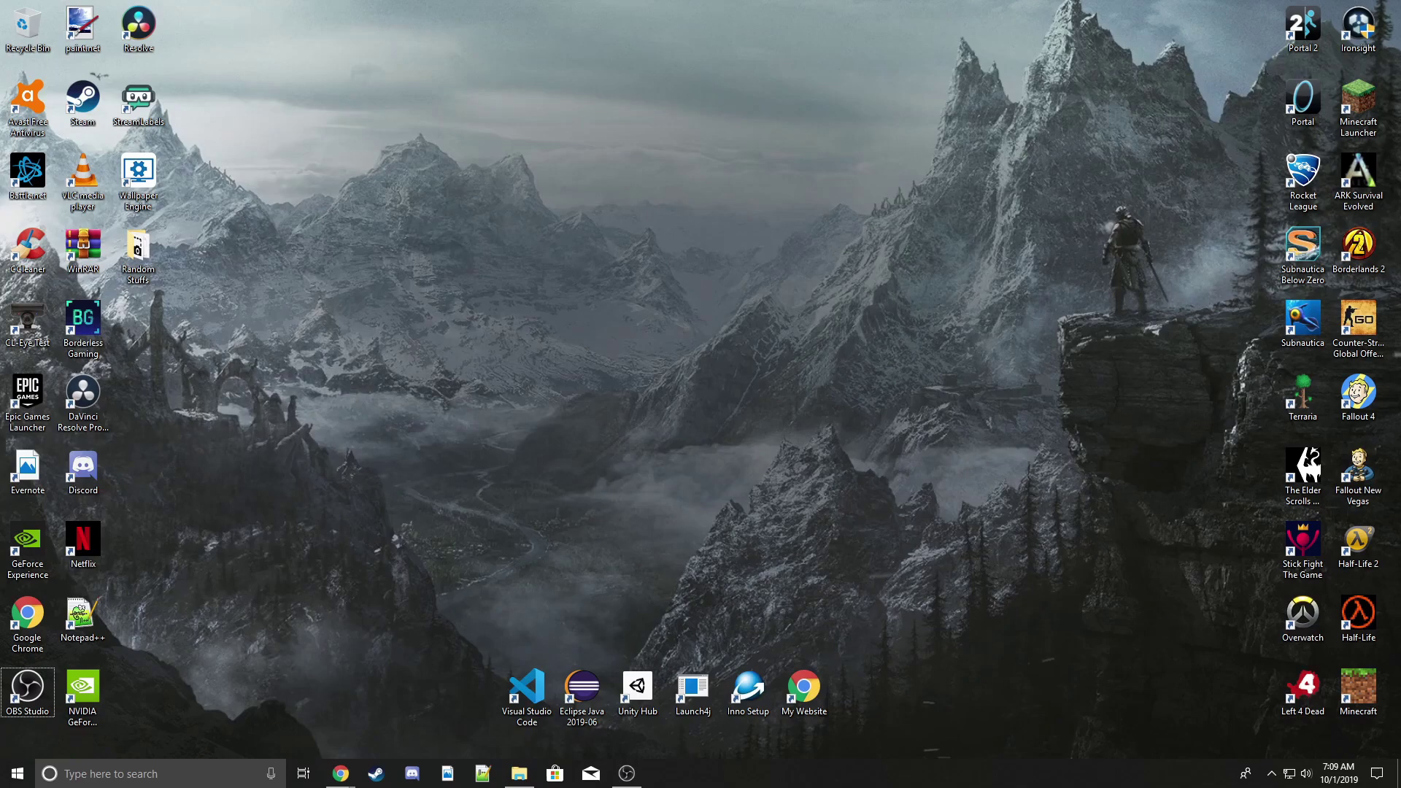
- Download BakkesModInjector.zip from the BakkesMod download page in the browser and return to the desktop
{"action": "key", "text": "alt+Tab"}
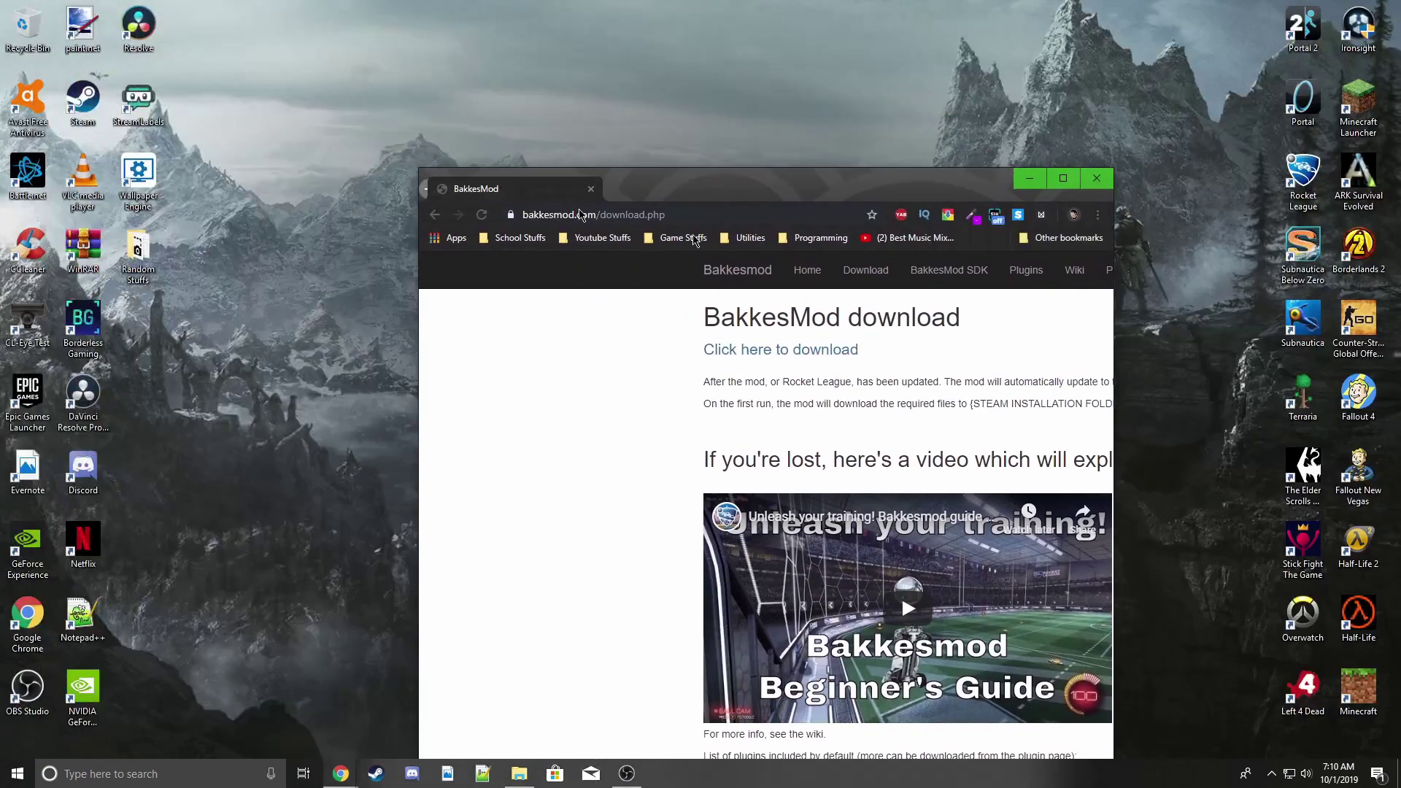
{"action": "left_click", "coordinate": [1398, 775]}
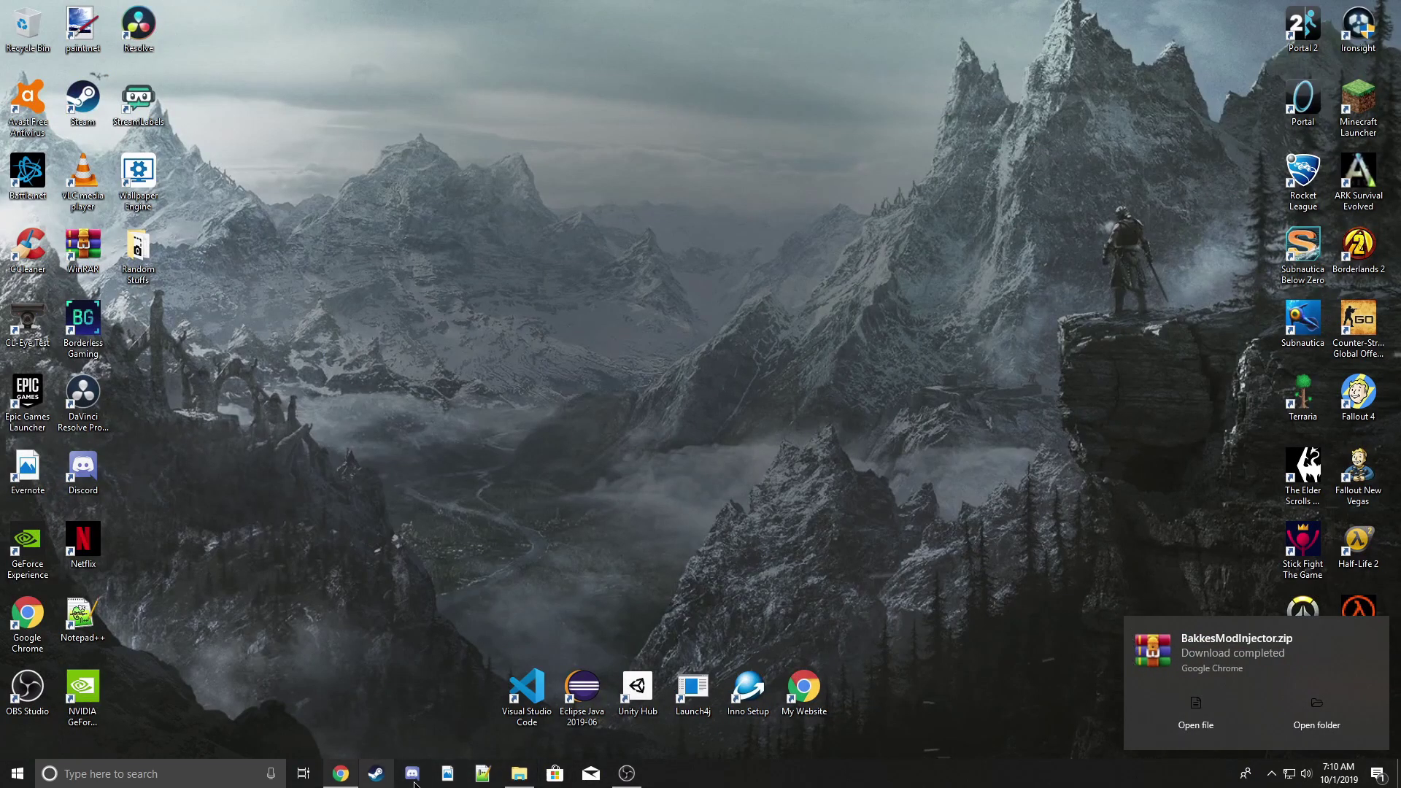
- Extract BakkesModInjector.zip in the Downloads folder into its own BakkesModInjector folder
{"action": "left_click", "coordinate": [523, 785]}
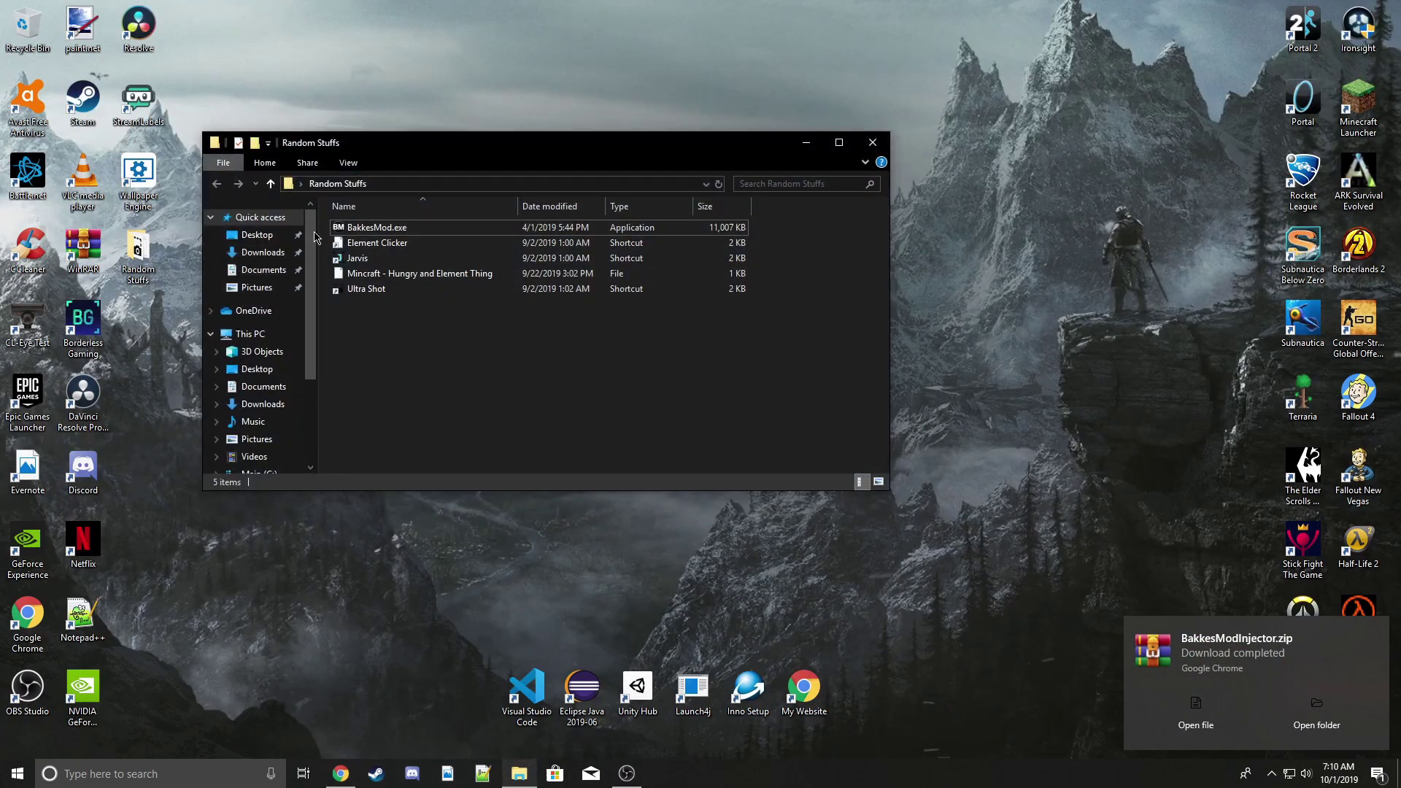
{"action": "left_click", "coordinate": [263, 252]}
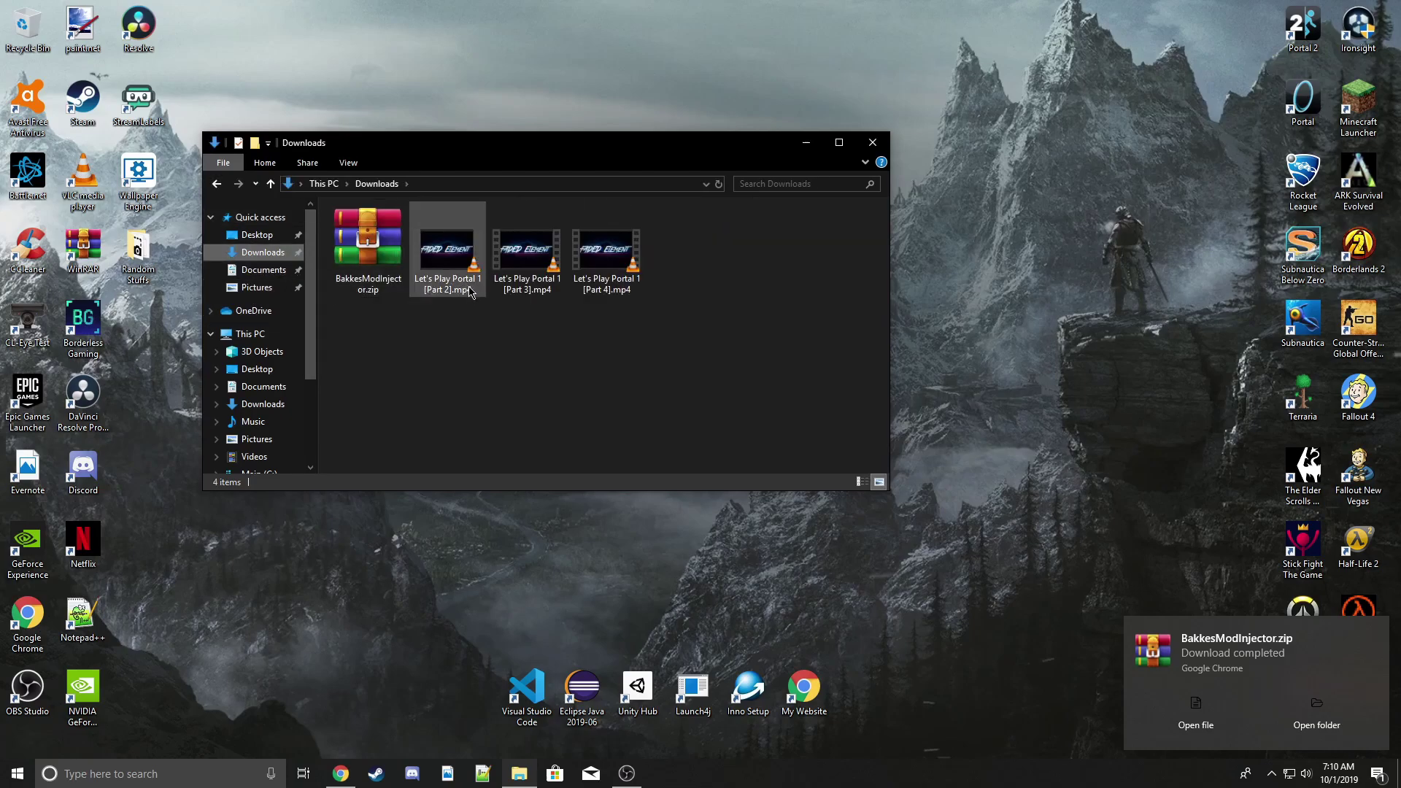
{"action": "right_click", "coordinate": [361, 282]}
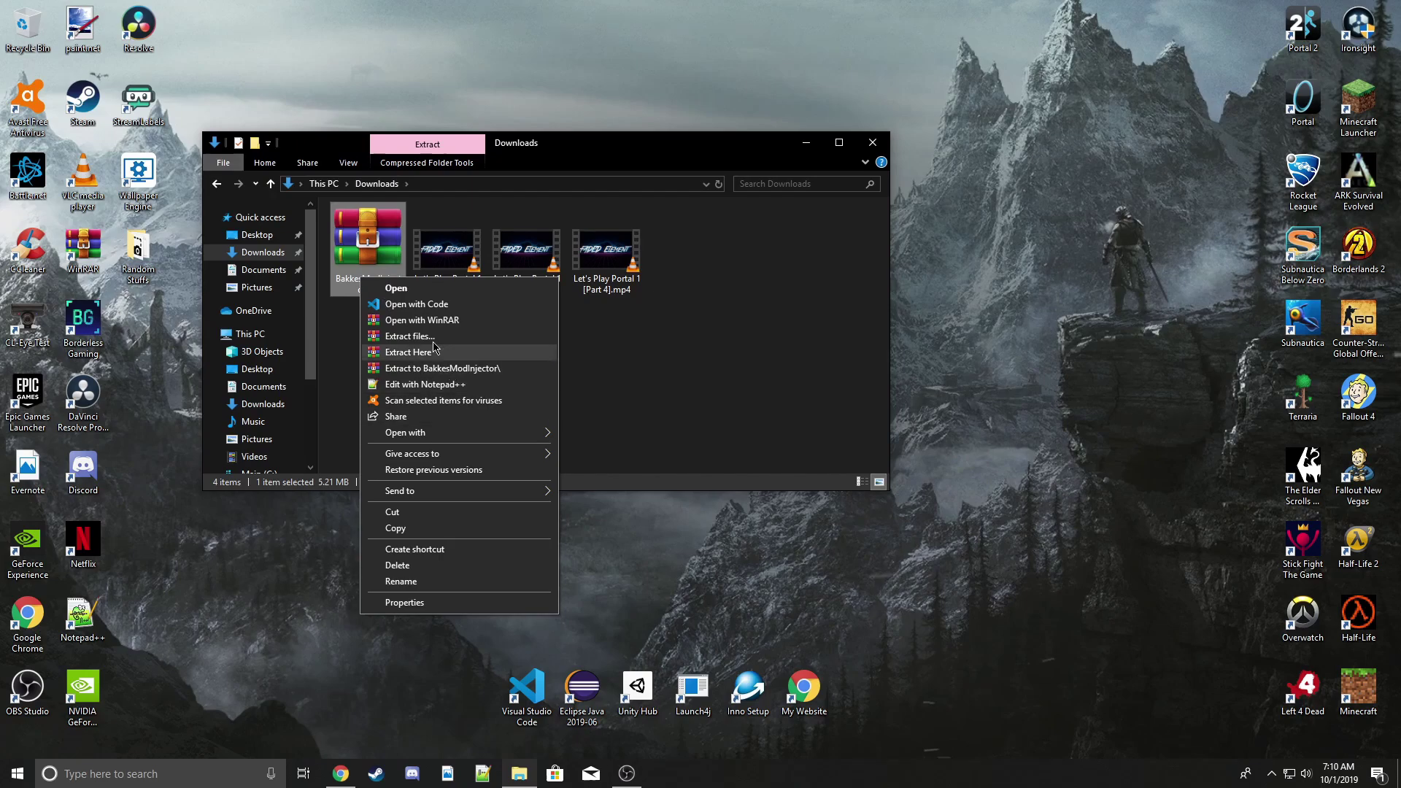
{"action": "left_click", "coordinate": [450, 370]}
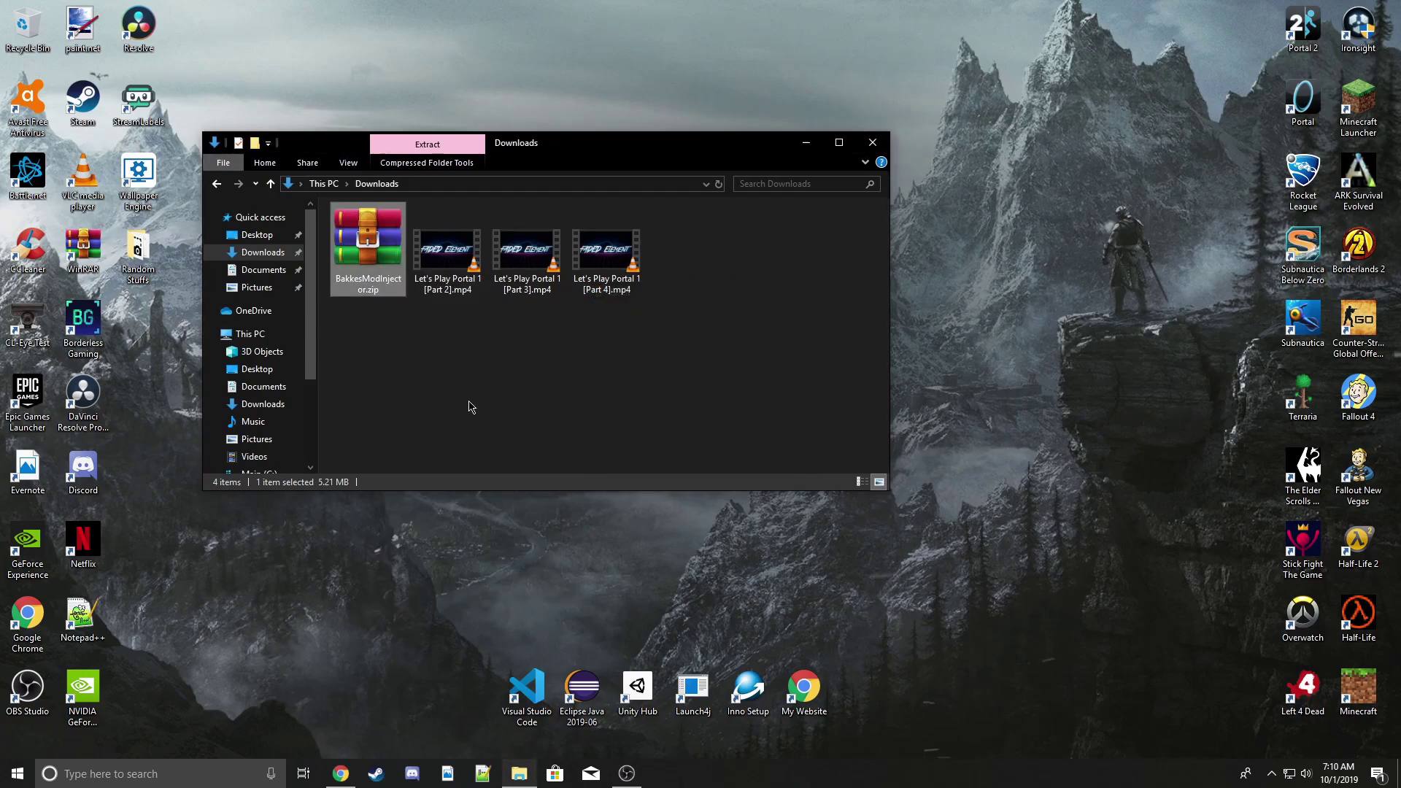
- Delete the BakkesModInjector.zip archive from the Downloads folder and confirm the move to the Recycle Bin
{"action": "right_click", "coordinate": [348, 258]}
{"action": "left_click", "coordinate": [402, 541]}
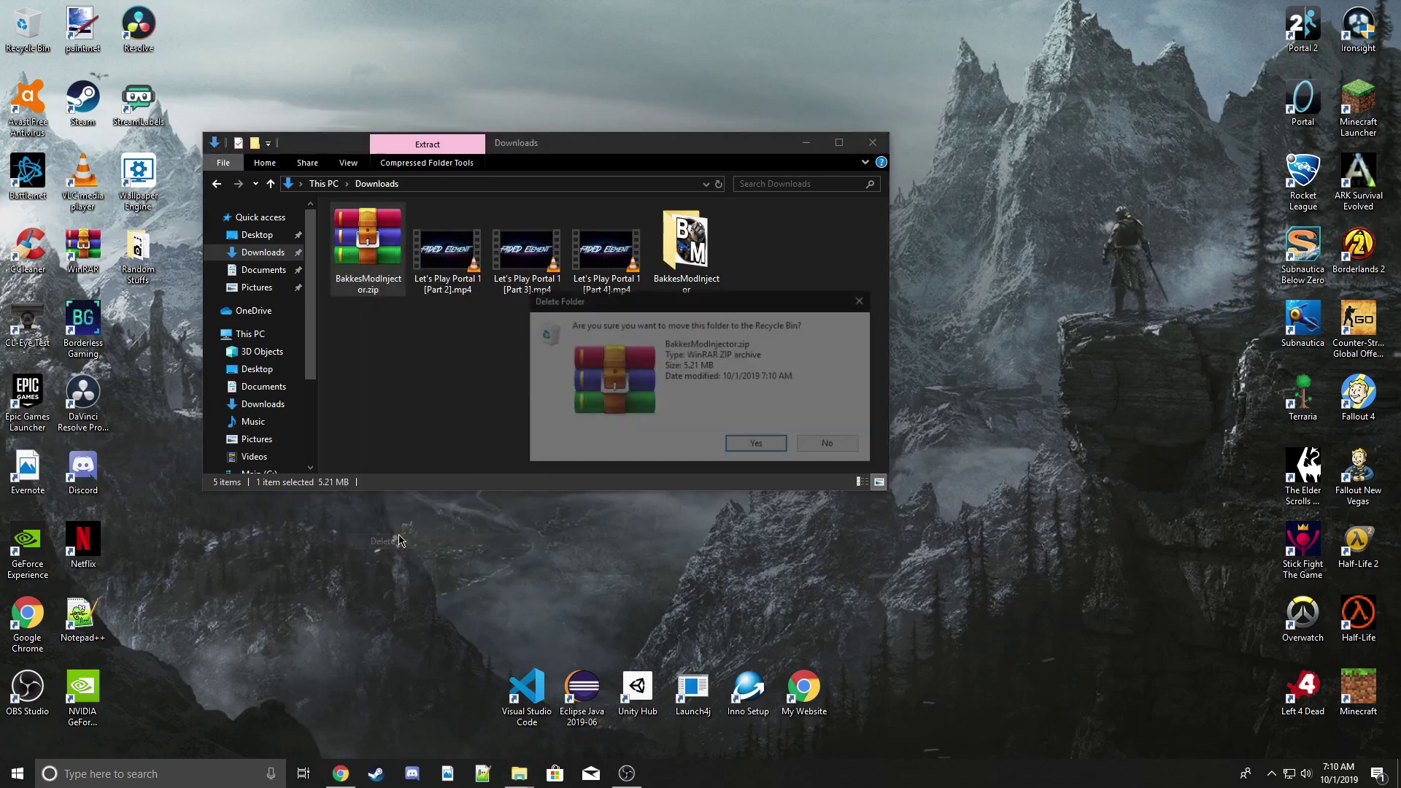
{"action": "left_click", "coordinate": [759, 446]}
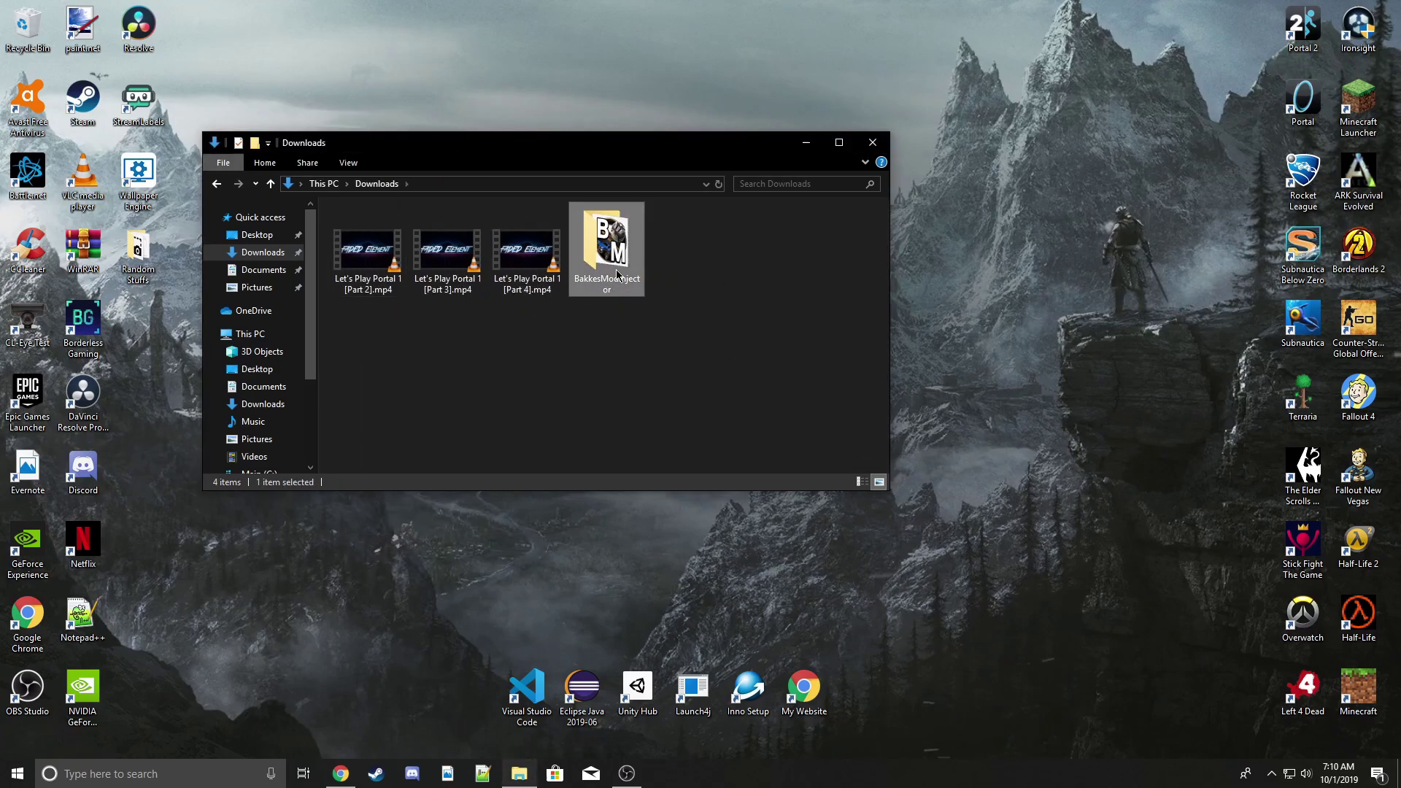
- Run BakkesMod.exe from the extracted BakkesModInjector folder
{"action": "double_click", "coordinate": [592, 270]}
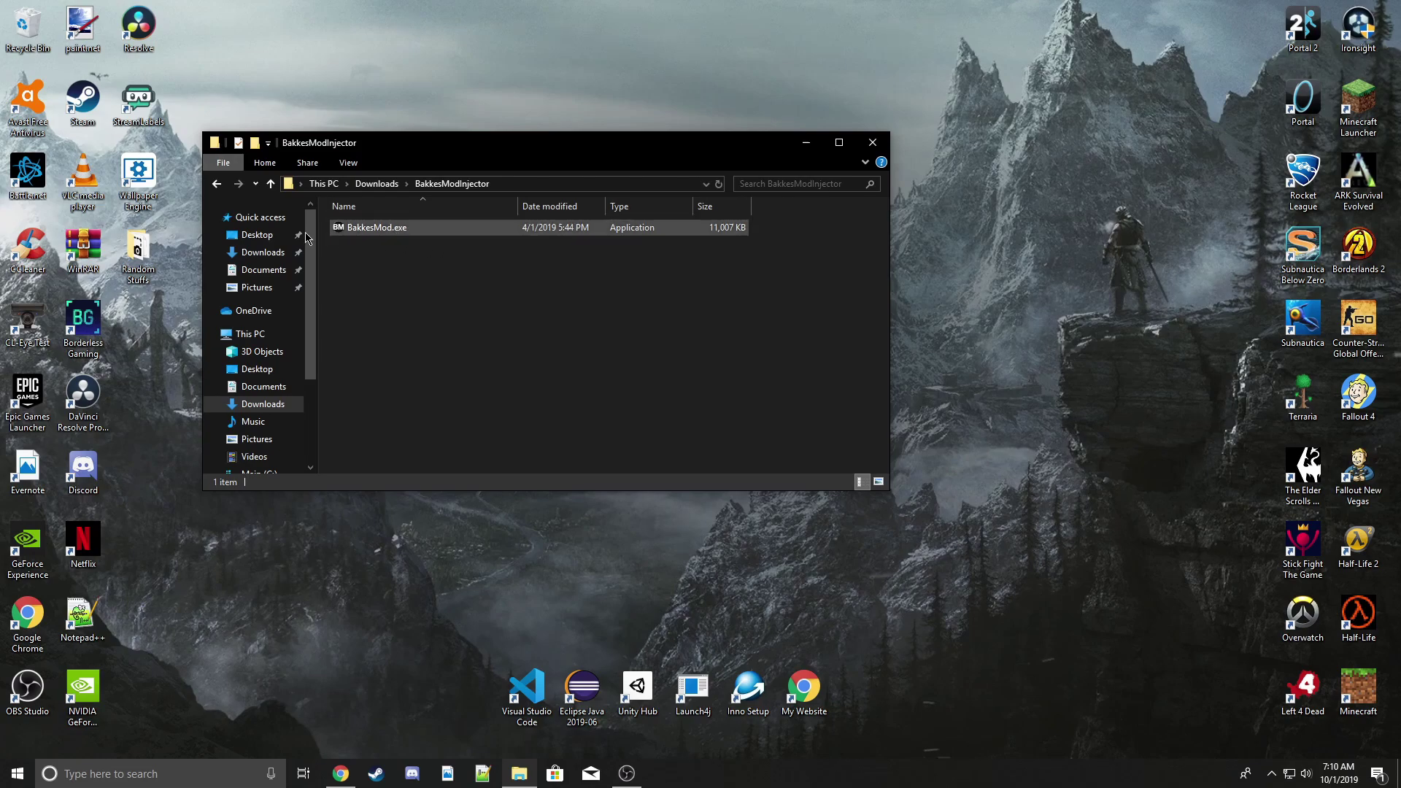
{"action": "double_click", "coordinate": [389, 231]}
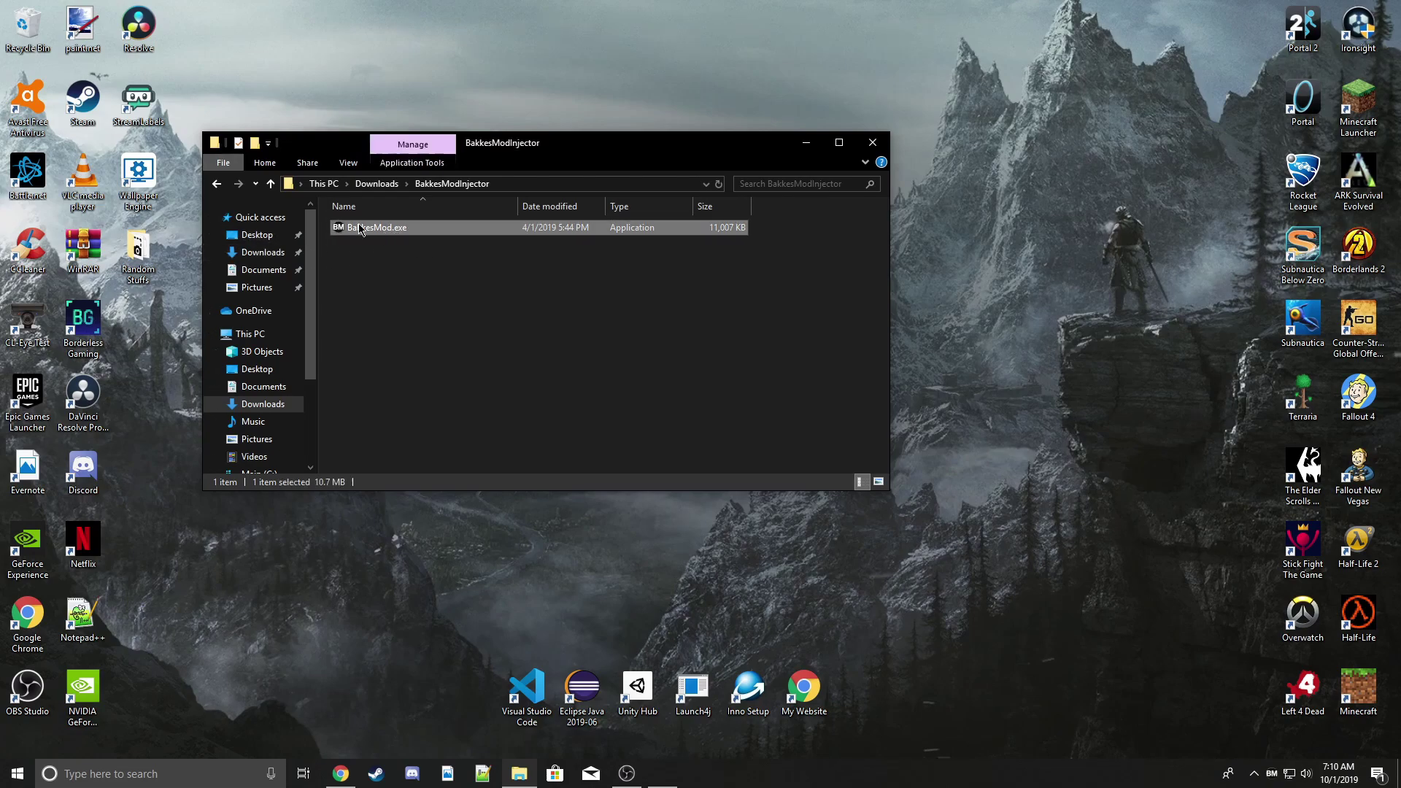
- Empty the Recycle Bin to permanently delete the BakkesModInjector.zip archive
{"action": "right_click", "coordinate": [32, 27]}
{"action": "left_click", "coordinate": [63, 56]}
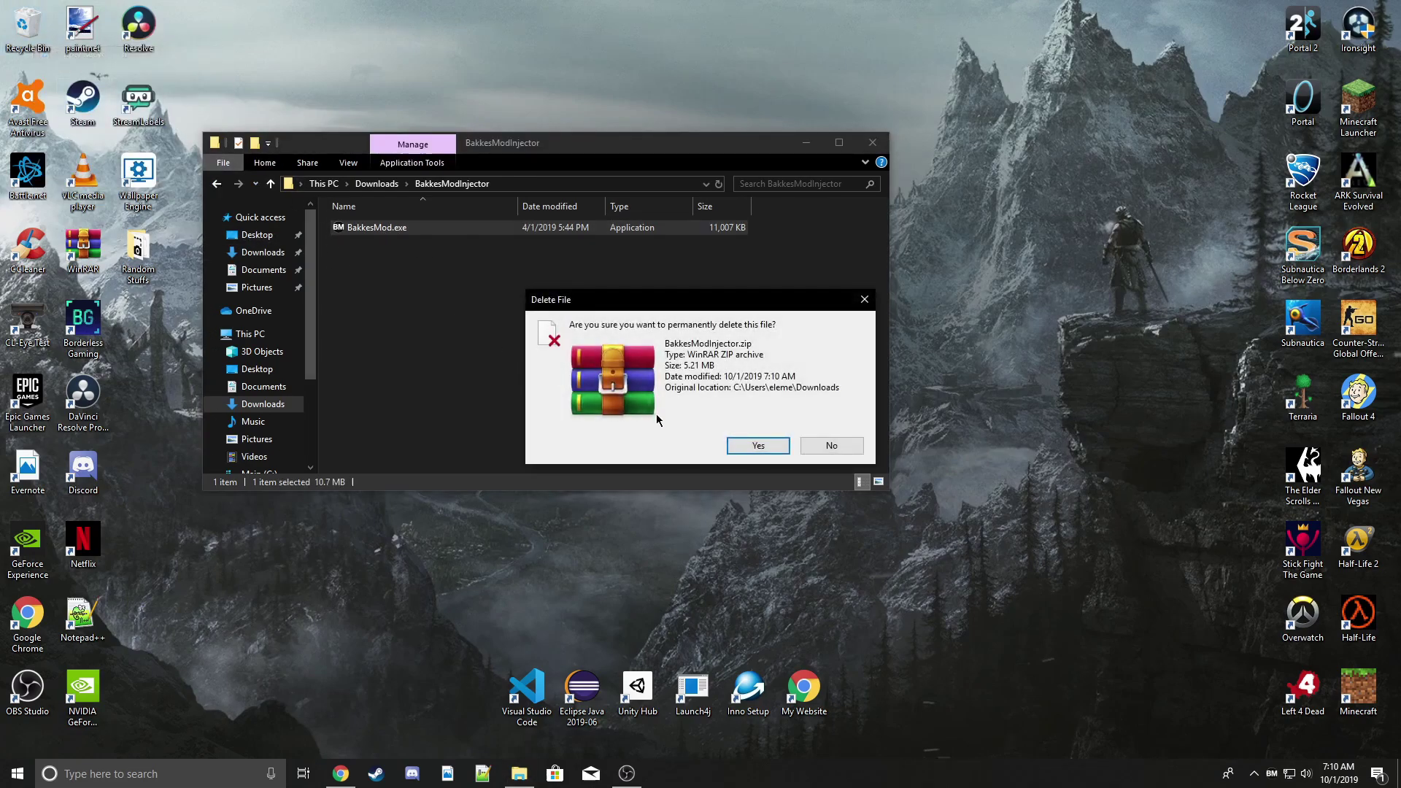
{"action": "left_click", "coordinate": [759, 446]}
- Bring up the running BakkesMod injector's window from the system tray and reposition it on the desktop
{"action": "mouse_move", "coordinate": [1272, 774]}
{"action": "left_mouse_down"}
{"action": "mouse_move", "coordinate": [1254, 770]}
{"action": "mouse_move", "coordinate": [1263, 752]}
{"action": "mouse_move", "coordinate": [1296, 759]}
{"action": "left_mouse_up"}
{"action": "double_click", "coordinate": [1300, 745]}
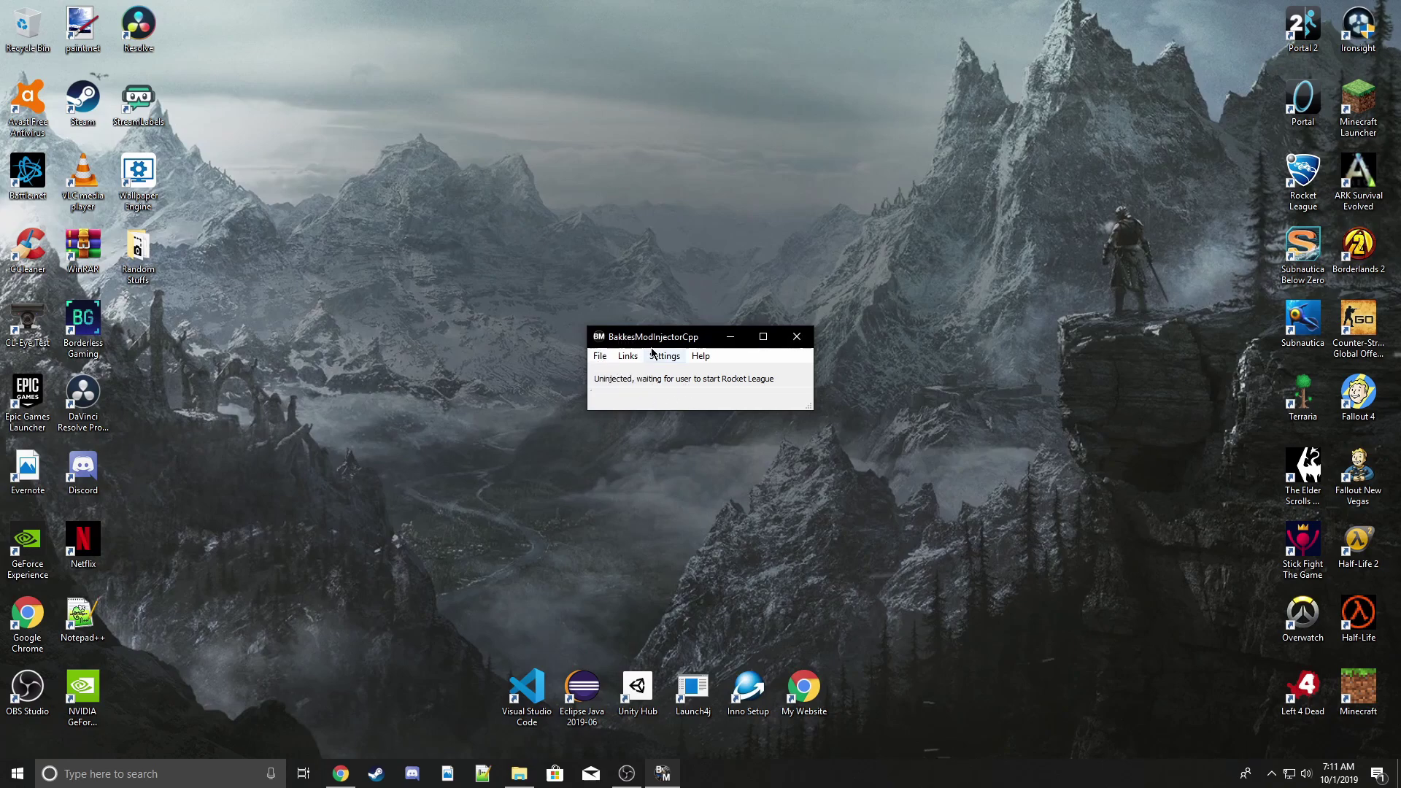
{"action": "left_click_drag", "start_coordinate": [648, 342], "coordinate": [564, 285]}
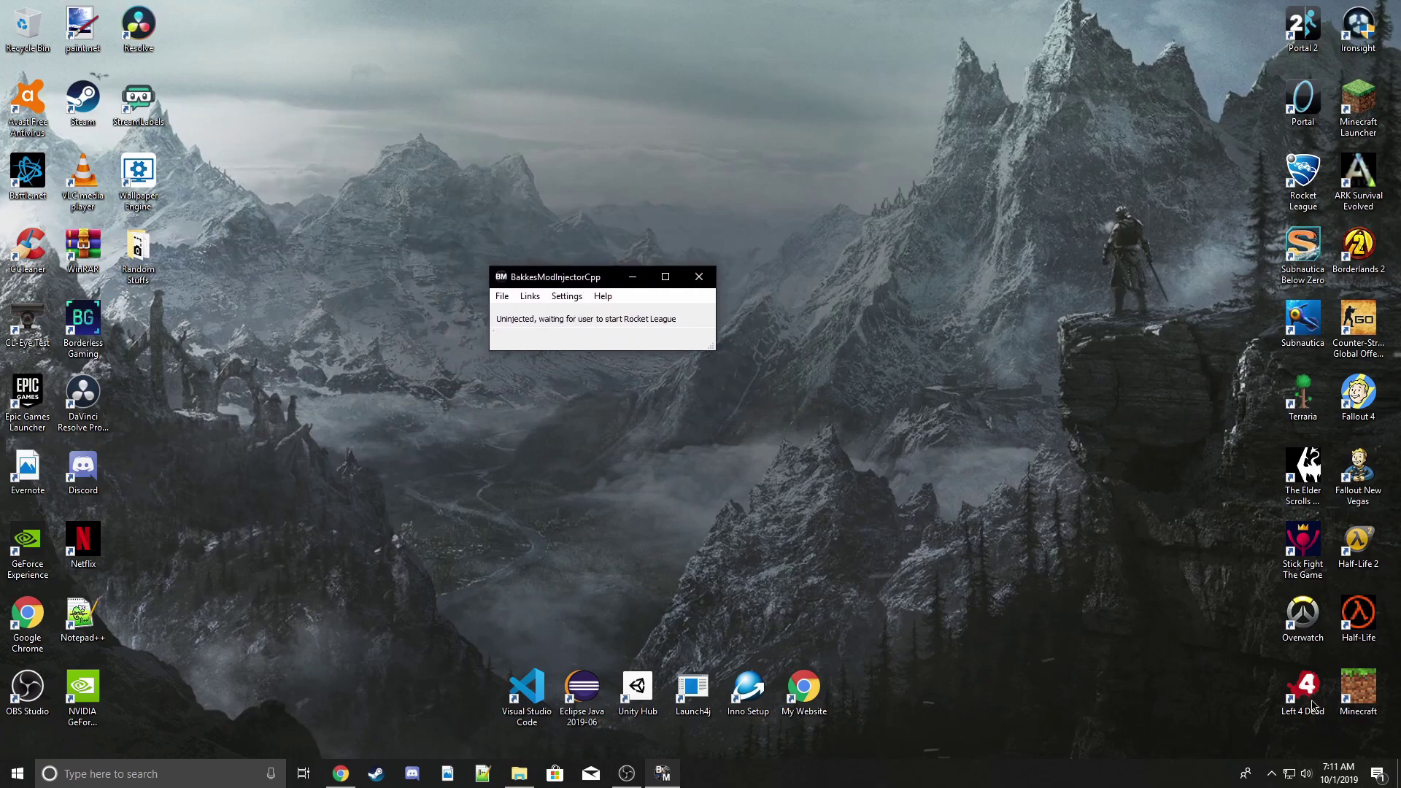
{"action": "left_click", "coordinate": [1272, 775]}
{"action": "left_click", "coordinate": [1272, 775]}
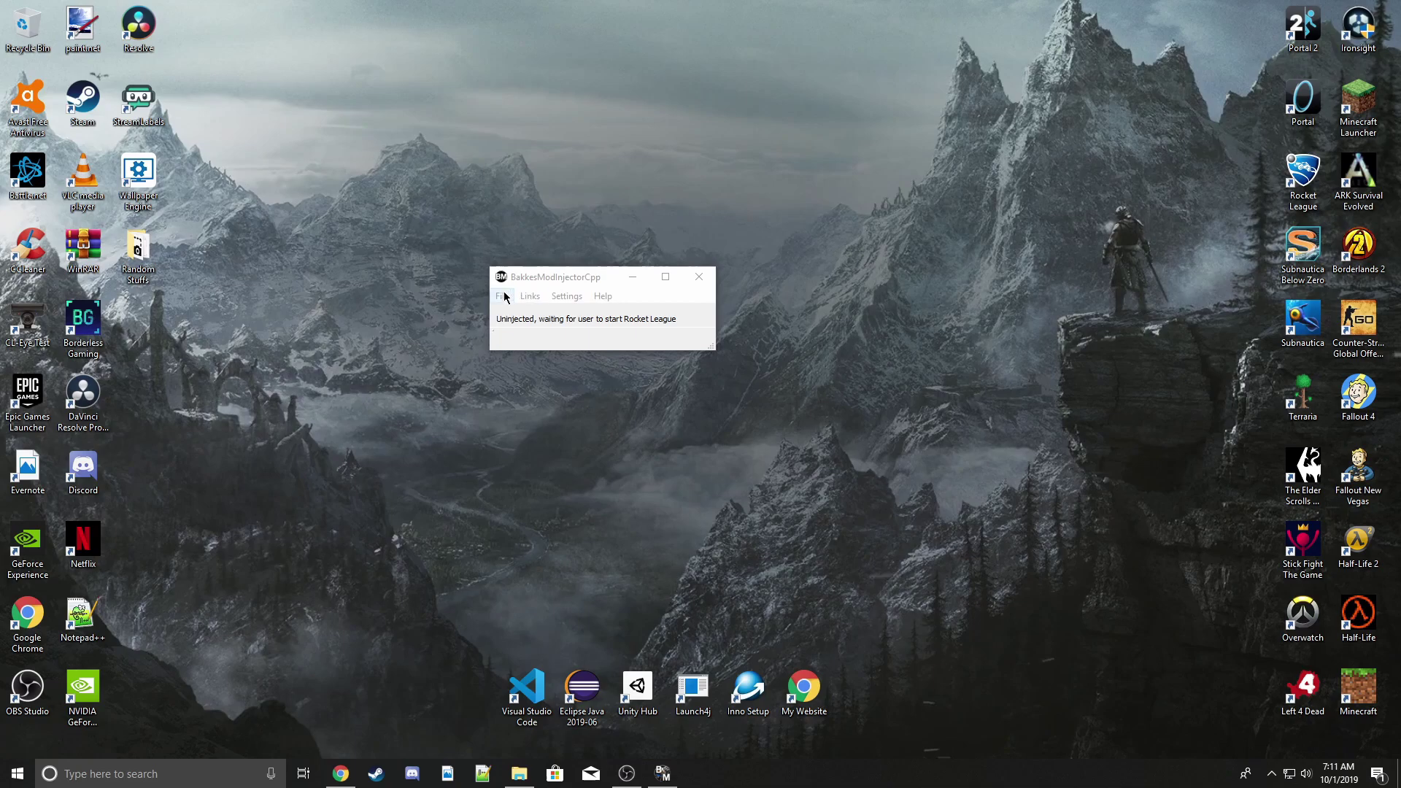
{"action": "left_click_drag", "start_coordinate": [557, 279], "coordinate": [511, 258]}
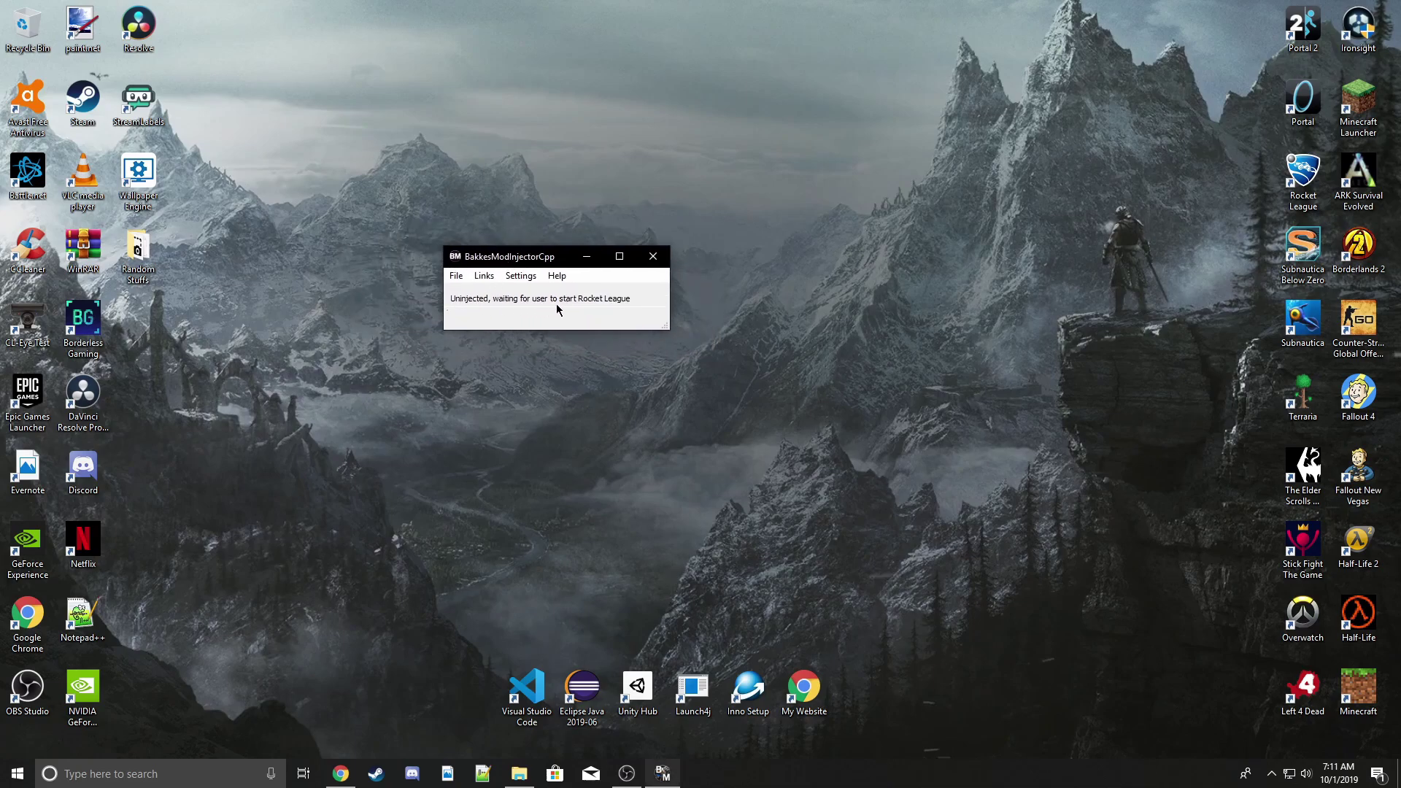
{"action": "left_click_drag", "start_coordinate": [509, 264], "coordinate": [618, 344]}
- Launch Rocket League from its desktop shortcut, keeping the BakkesMod injector window in view
{"action": "left_click", "coordinate": [1284, 191]}
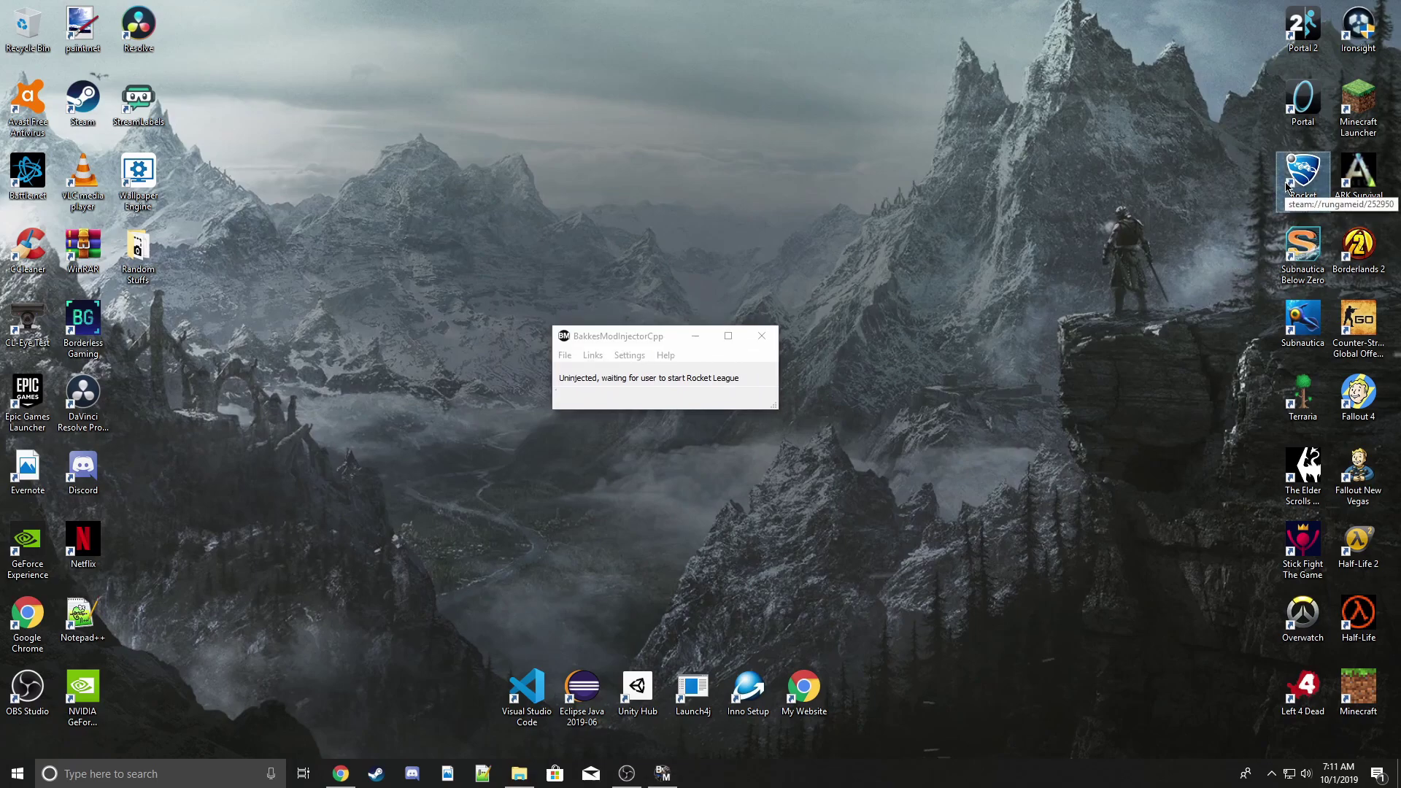
{"action": "double_click", "coordinate": [1286, 186]}
{"action": "left_click_drag", "start_coordinate": [611, 338], "coordinate": [835, 181]}
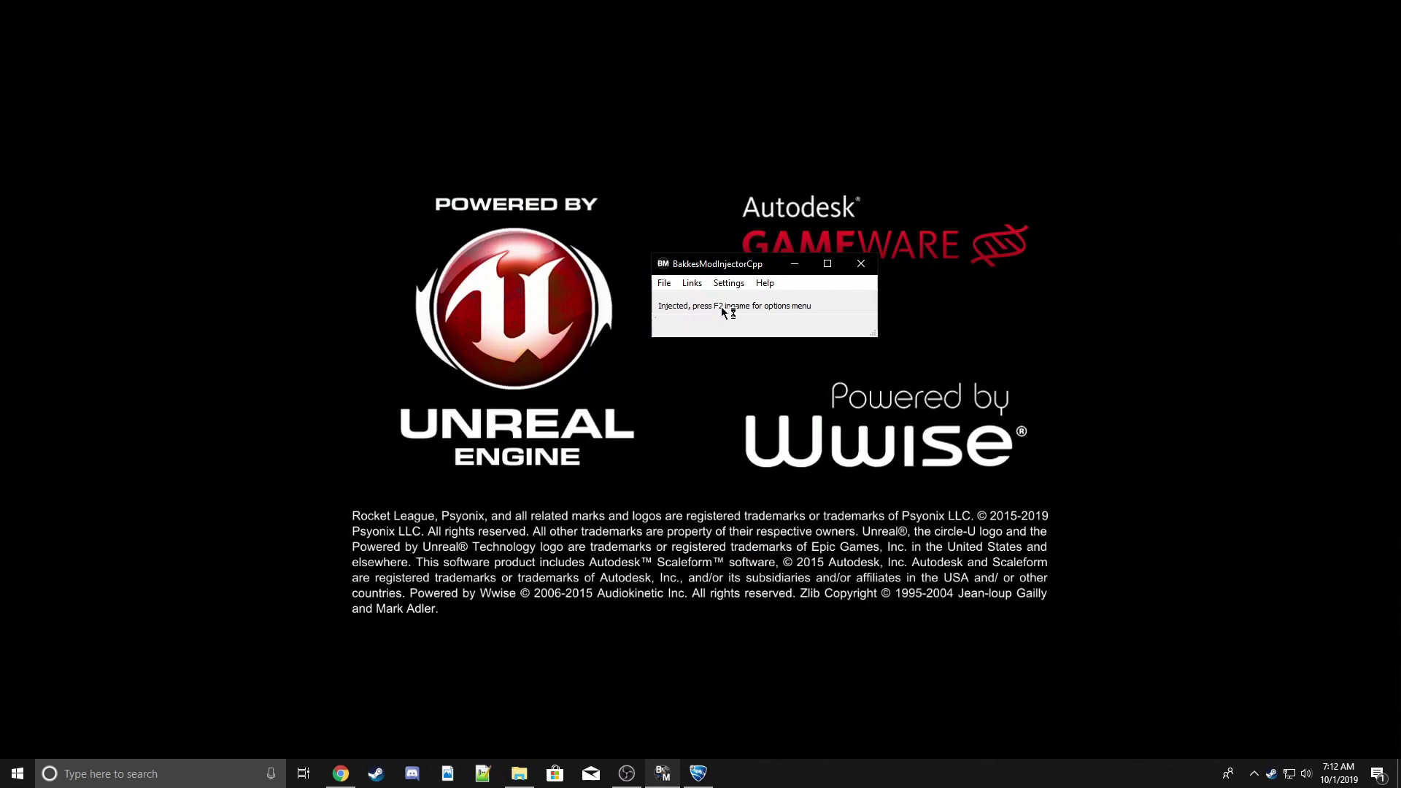
- Review the injector's file commands and its settings for safe mode, startup and minimizing
{"action": "left_click", "coordinate": [664, 289]}
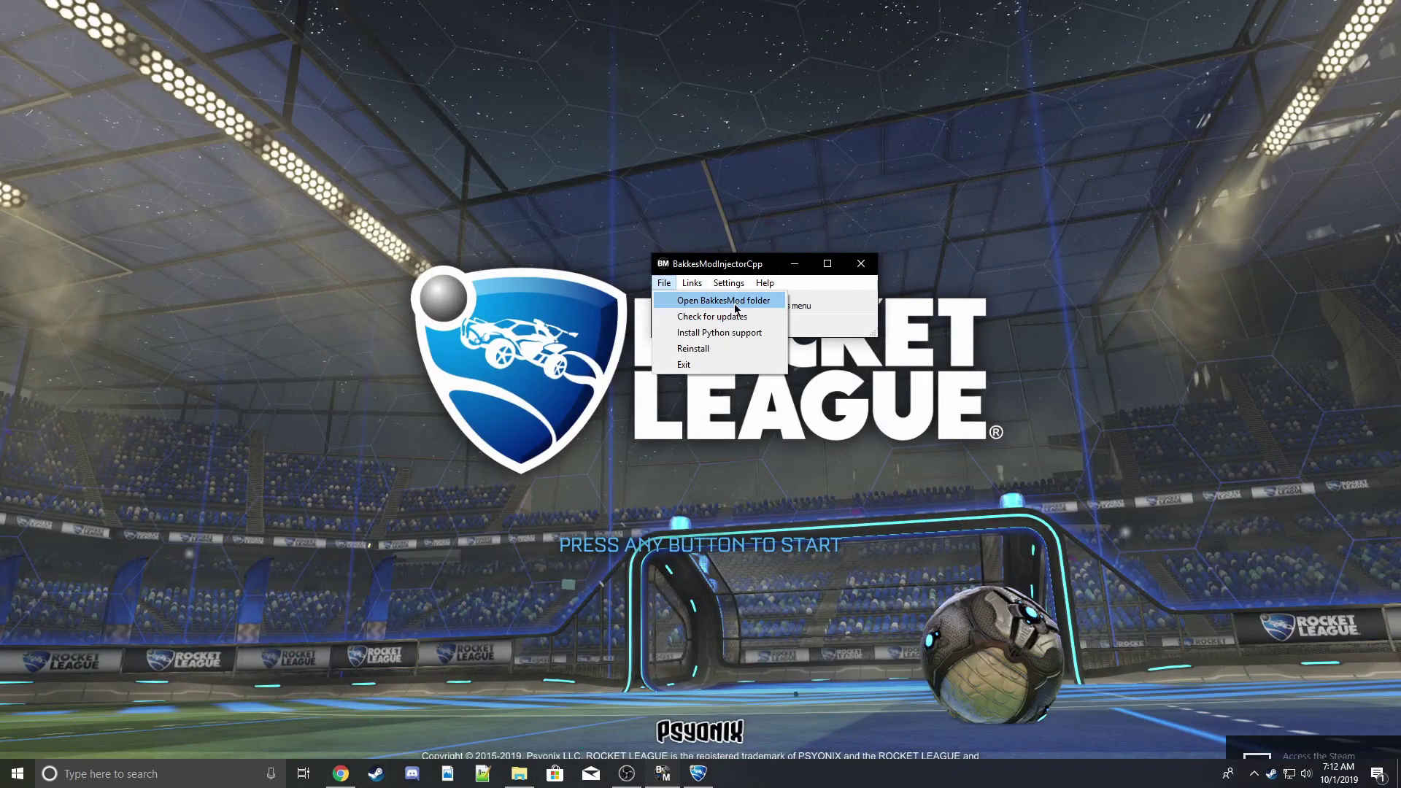
{"action": "mouse_move", "coordinate": [730, 289]}
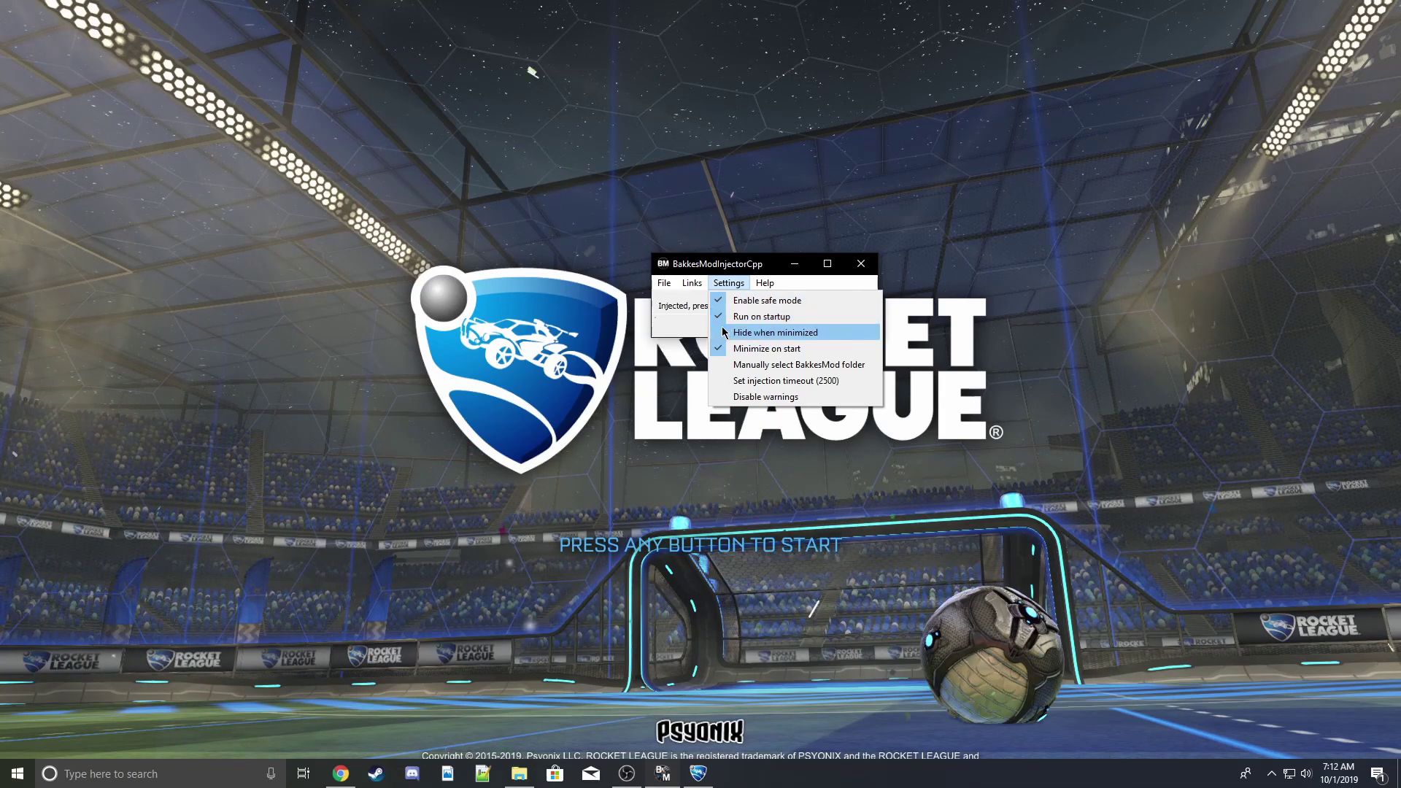
{"action": "left_click", "coordinate": [743, 285]}
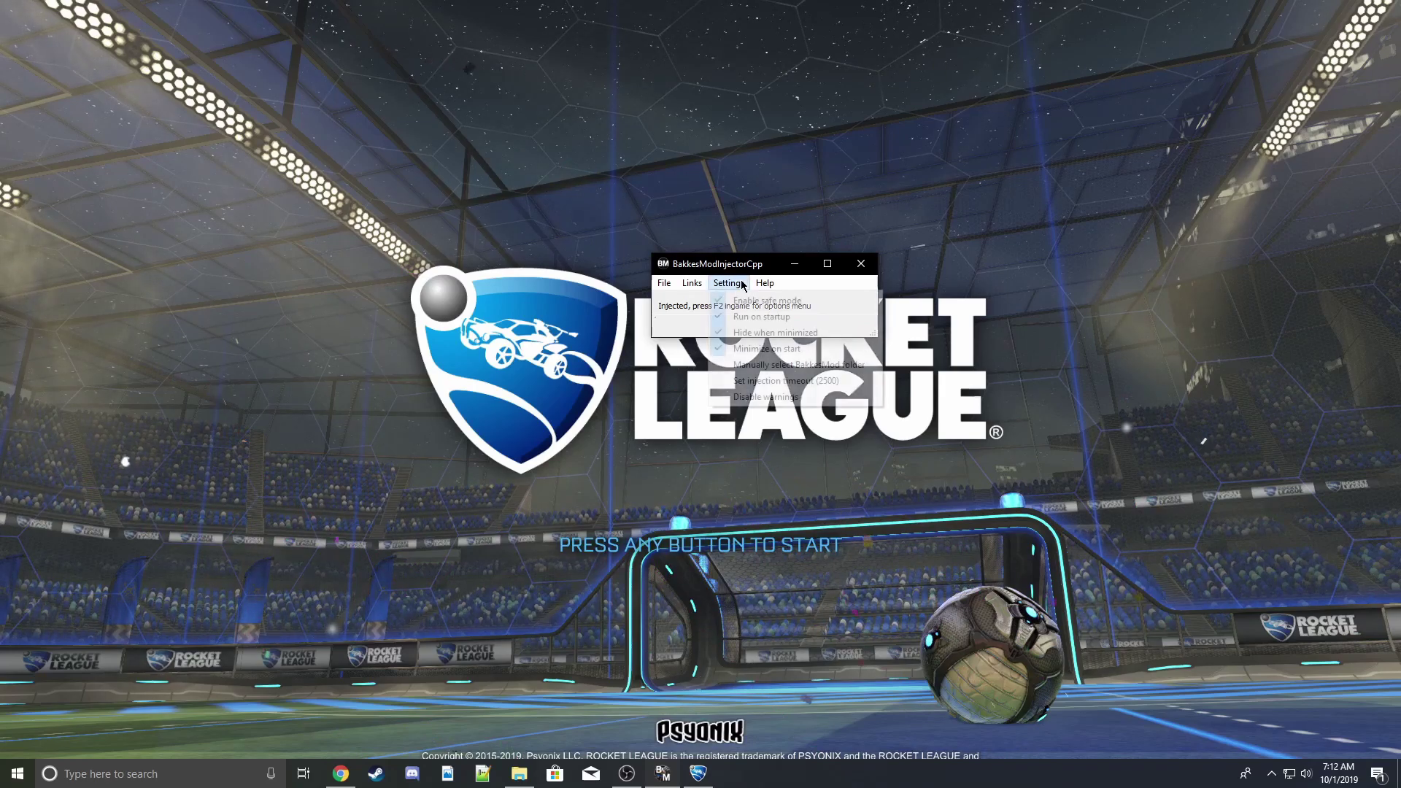
{"action": "left_click", "coordinate": [743, 284]}
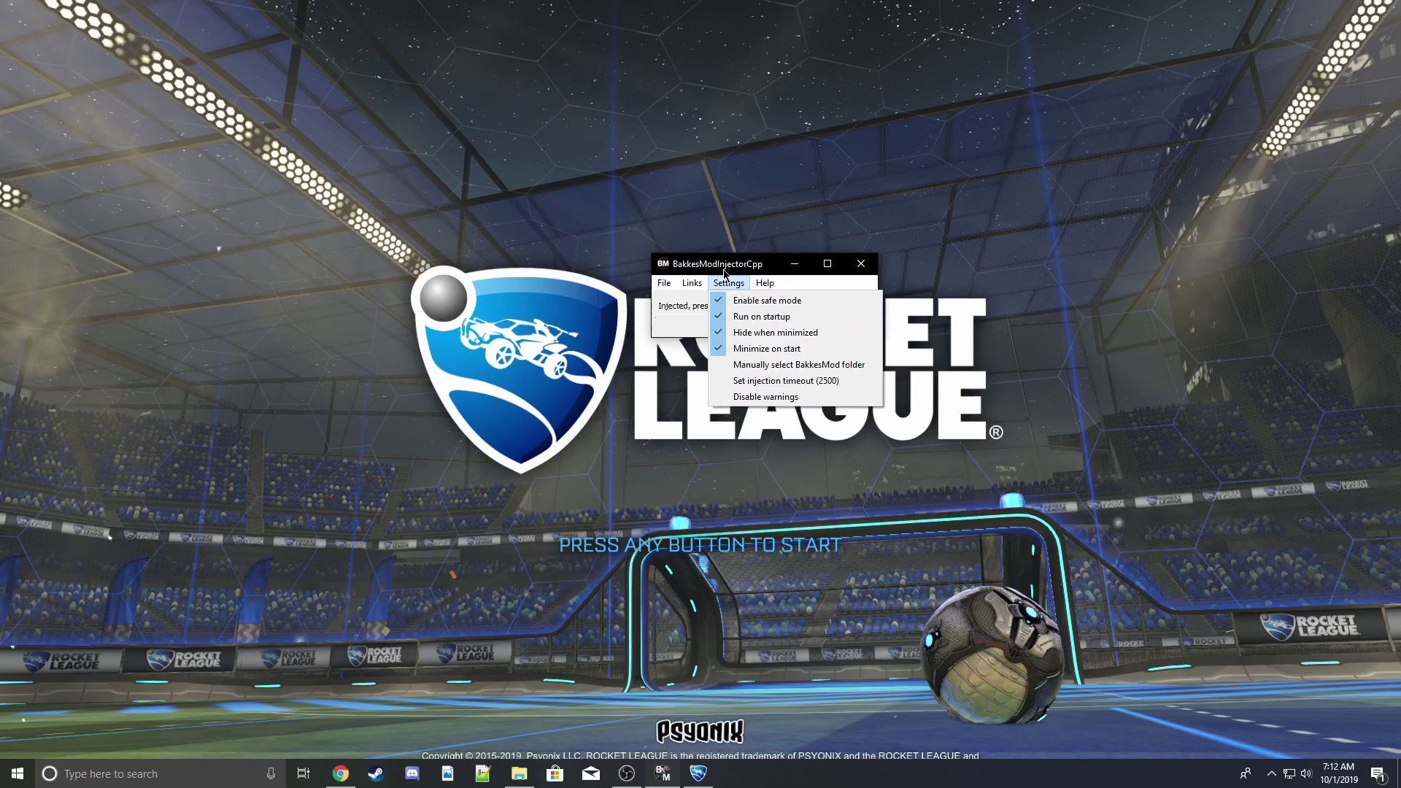
{"action": "left_click", "coordinate": [727, 281]}
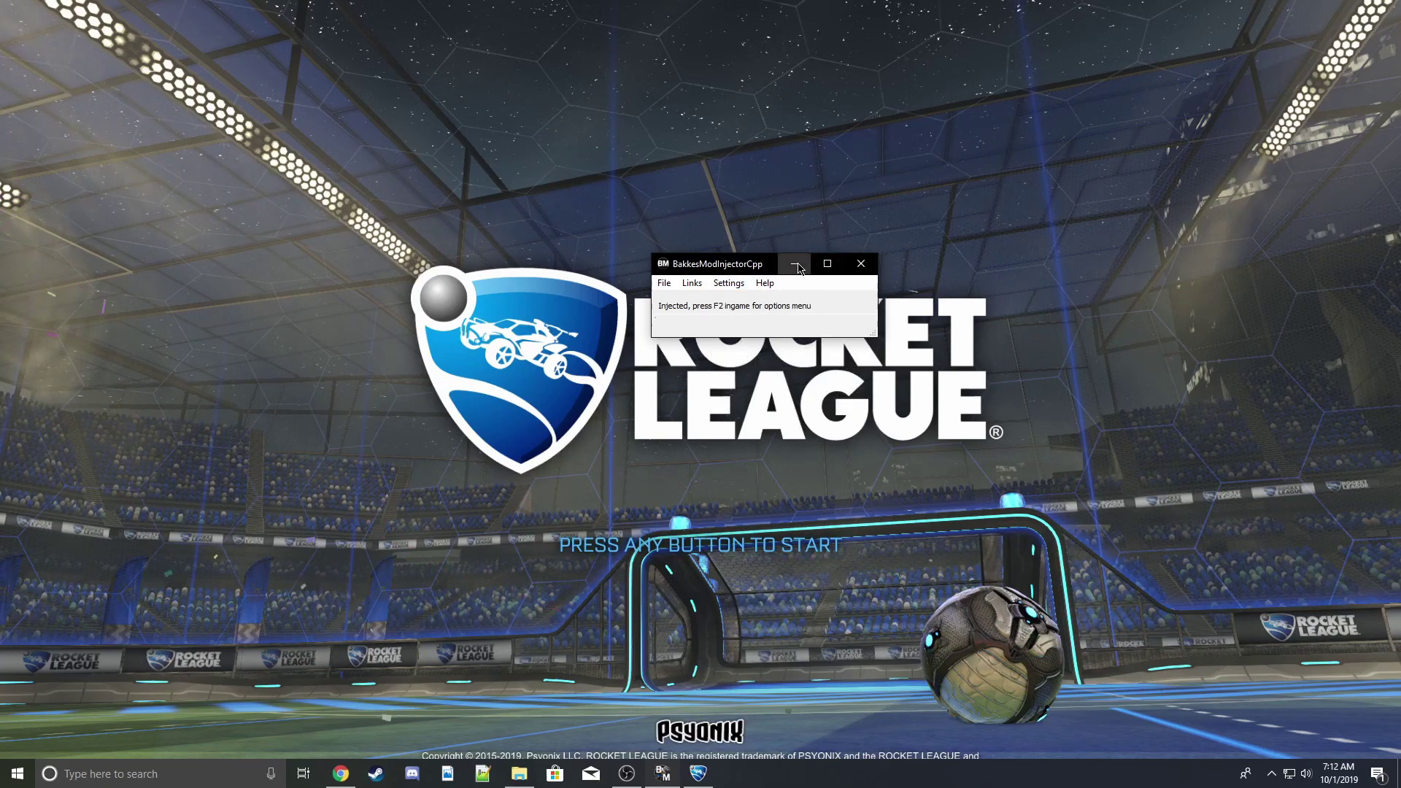
- Minimize the injector, enter Rocket League's main menu, and check for the injector in the system tray
{"action": "left_click", "coordinate": [795, 264]}
{"action": "left_click", "coordinate": [893, 650]}
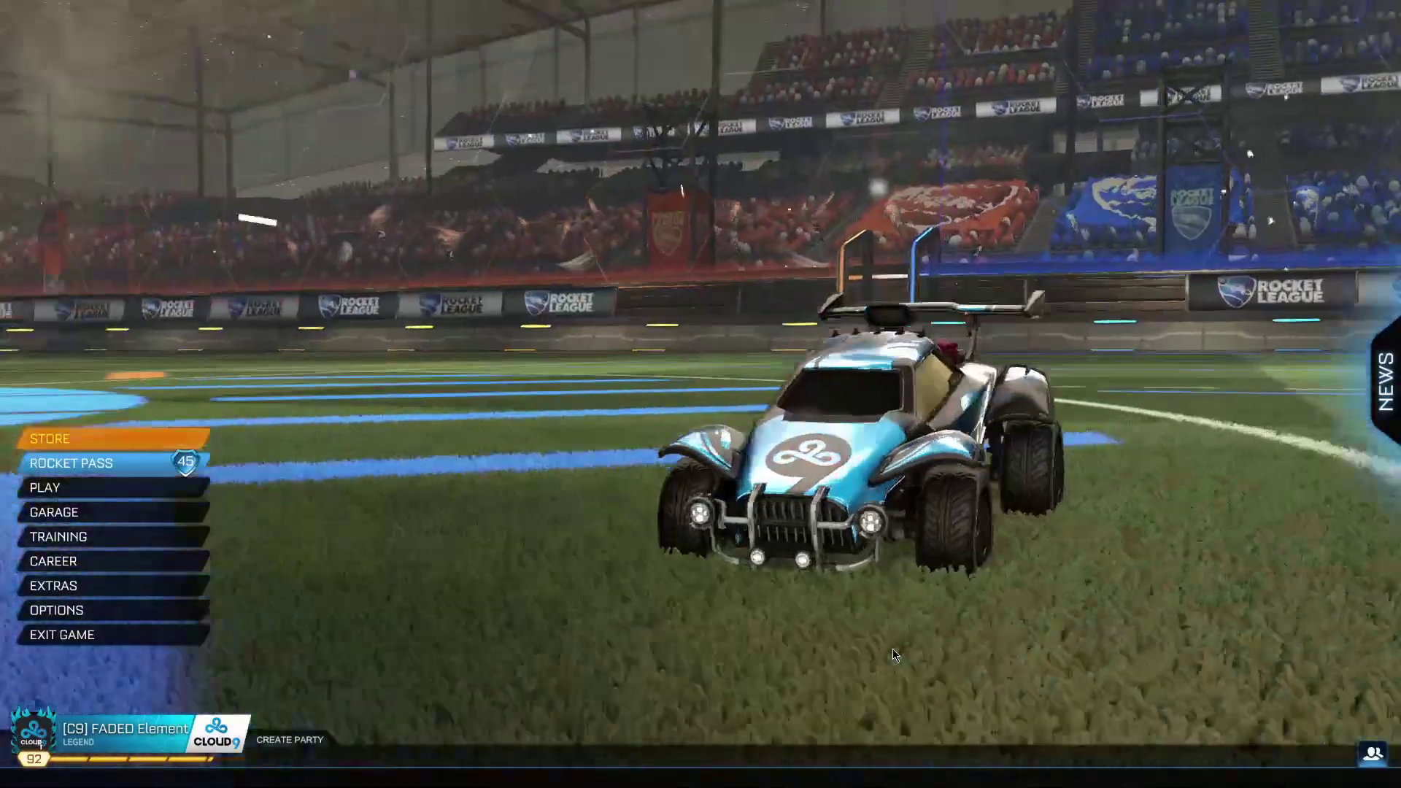
{"action": "key", "text": "super"}
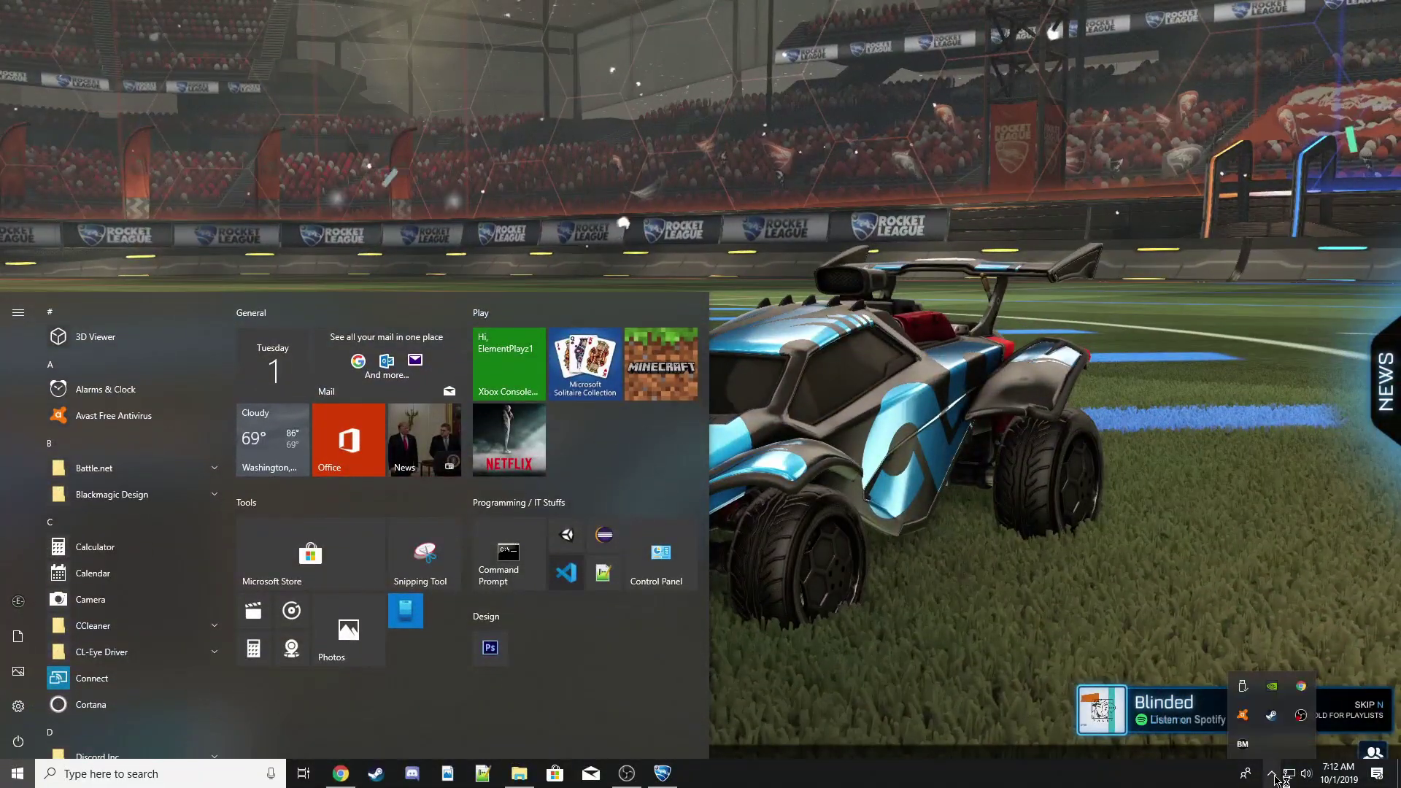
{"action": "left_click", "coordinate": [926, 670]}
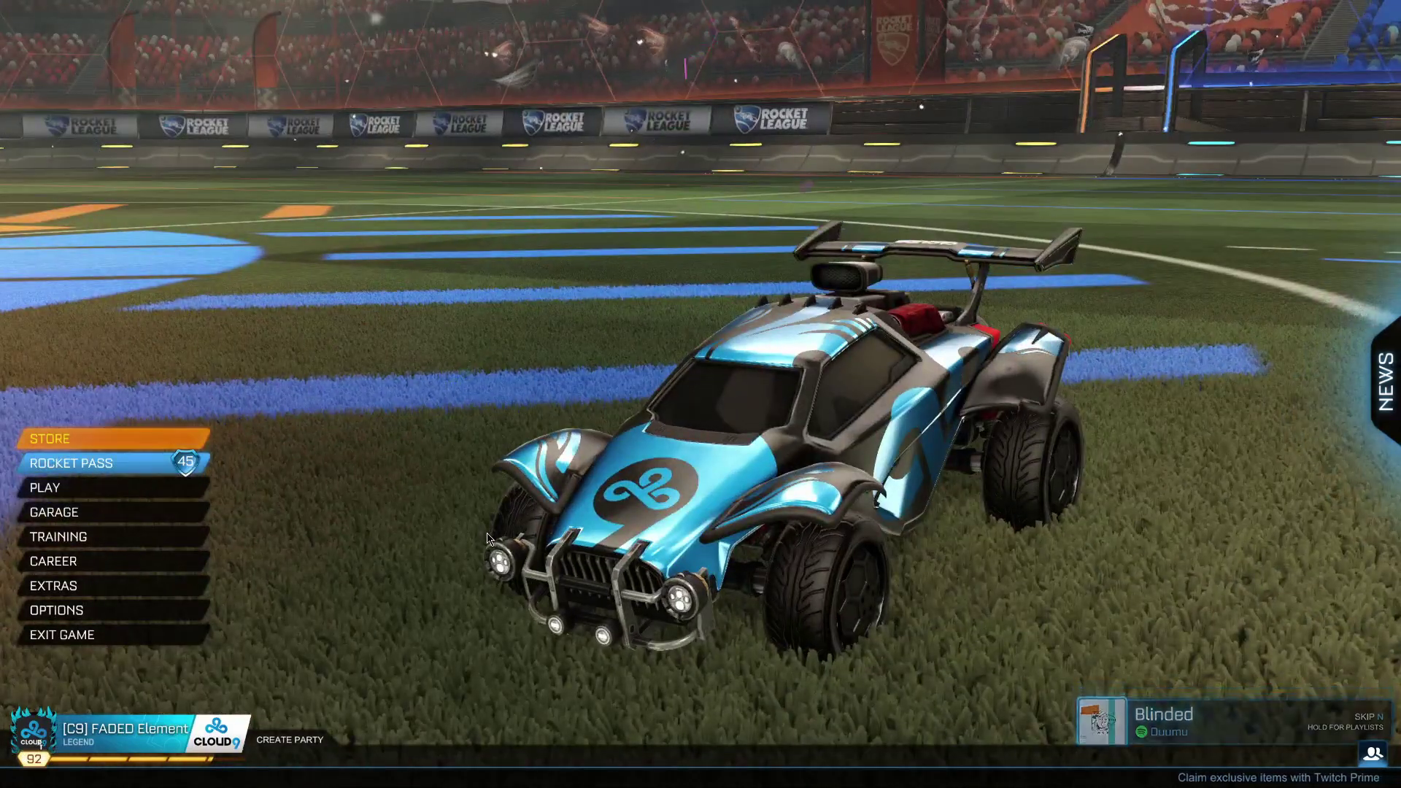
- Open the in-game BakkesMod settings and review the item, current game, freeplay, custom training, ranked and anonymizer options
{"action": "key", "text": "F2"}
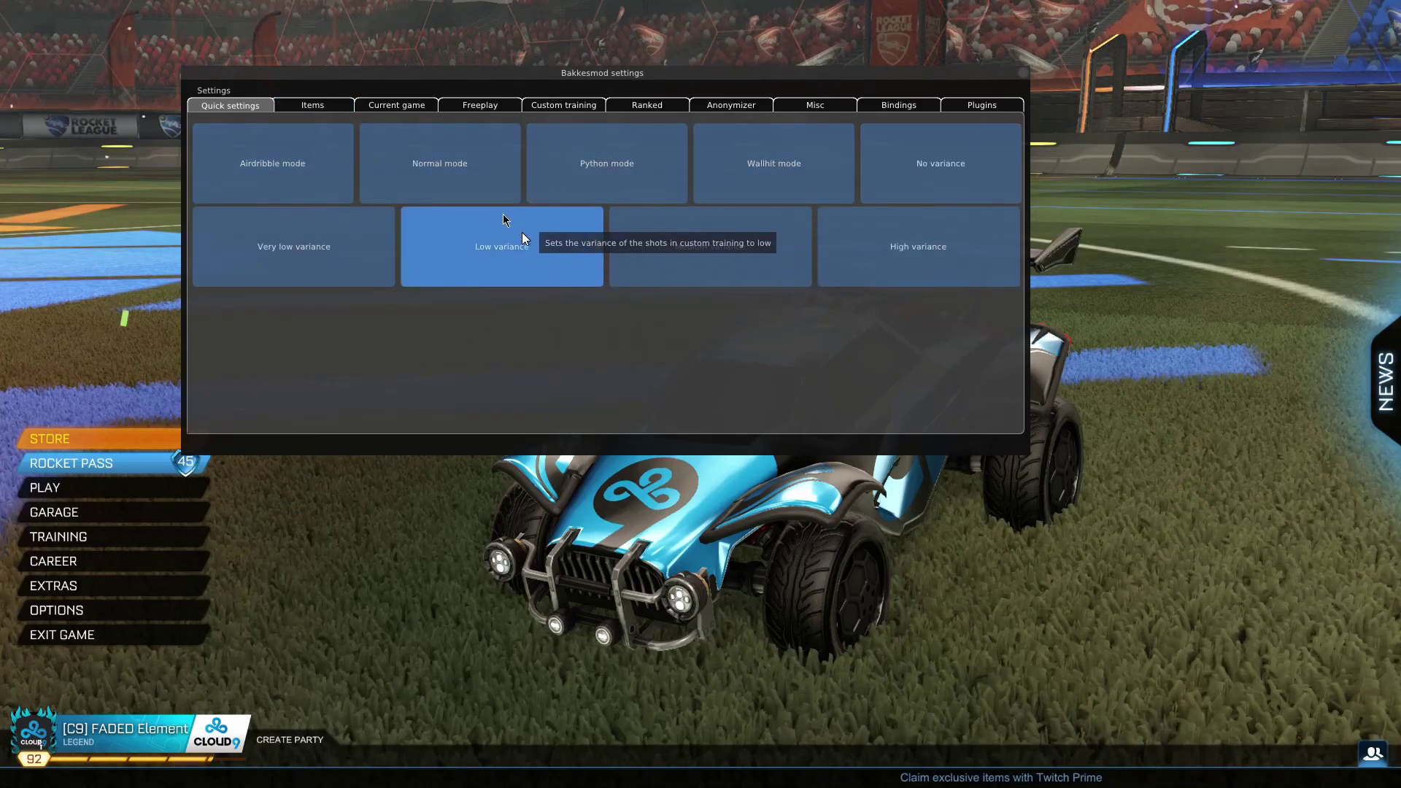
{"action": "left_click", "coordinate": [340, 107]}
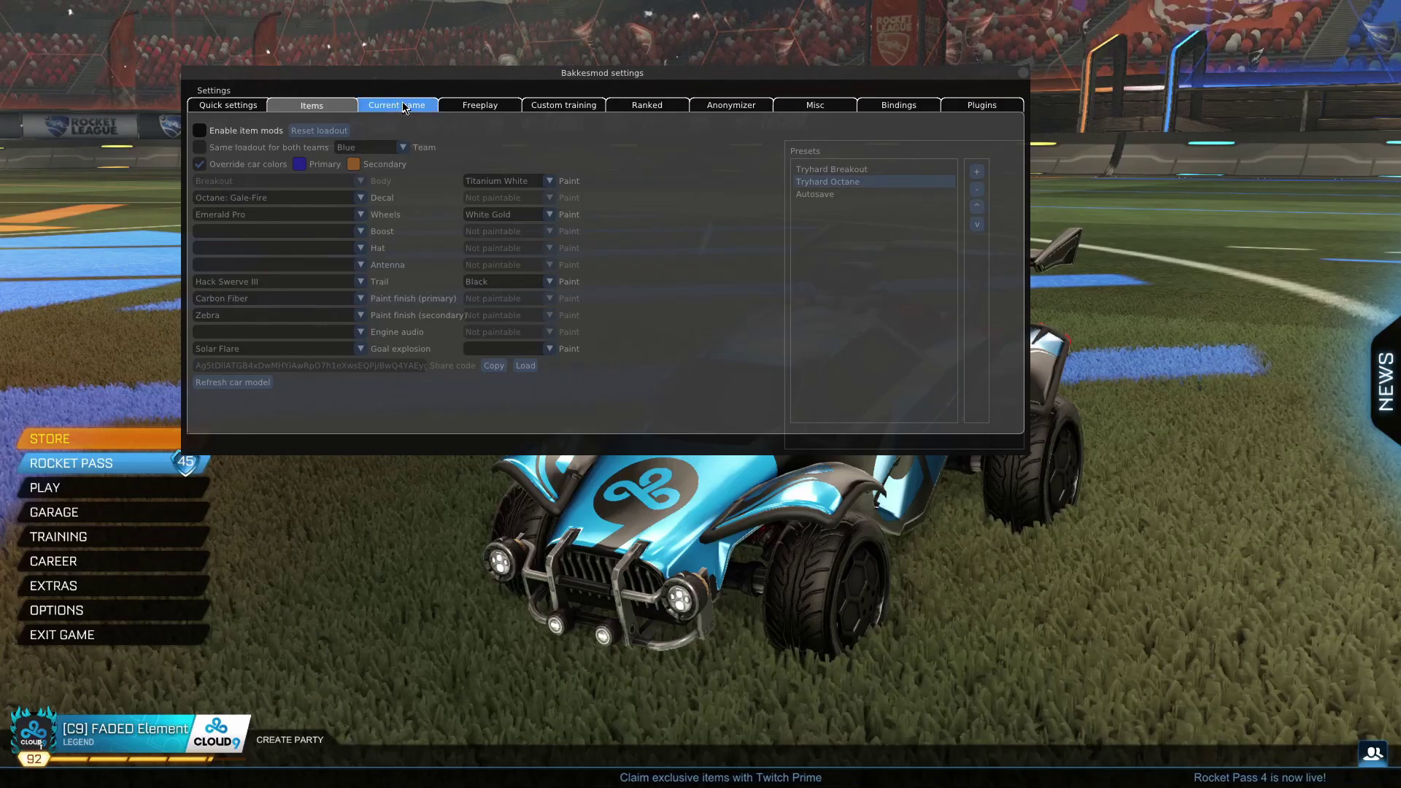
{"action": "left_click", "coordinate": [395, 104]}
{"action": "left_click", "coordinate": [317, 108]}
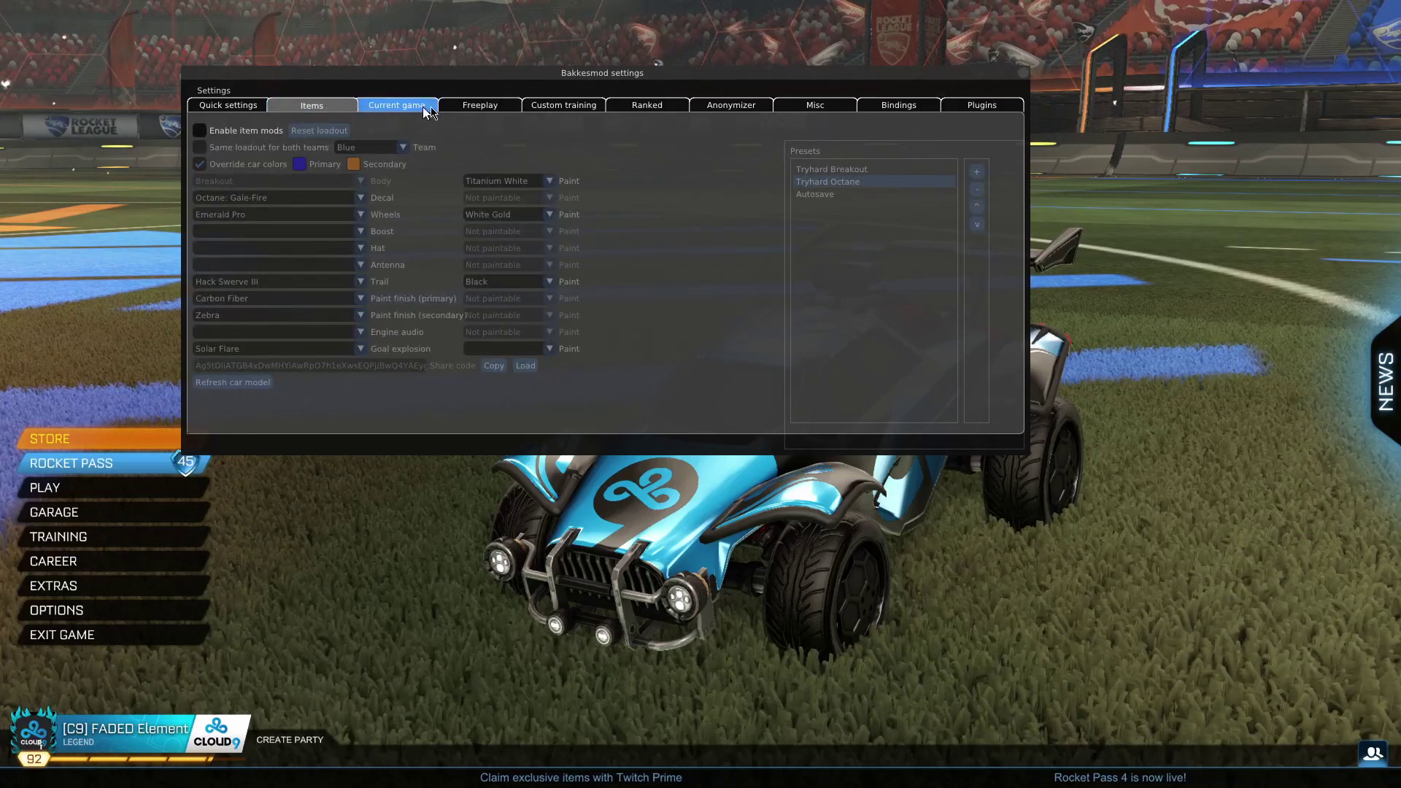
{"action": "left_click", "coordinate": [480, 106]}
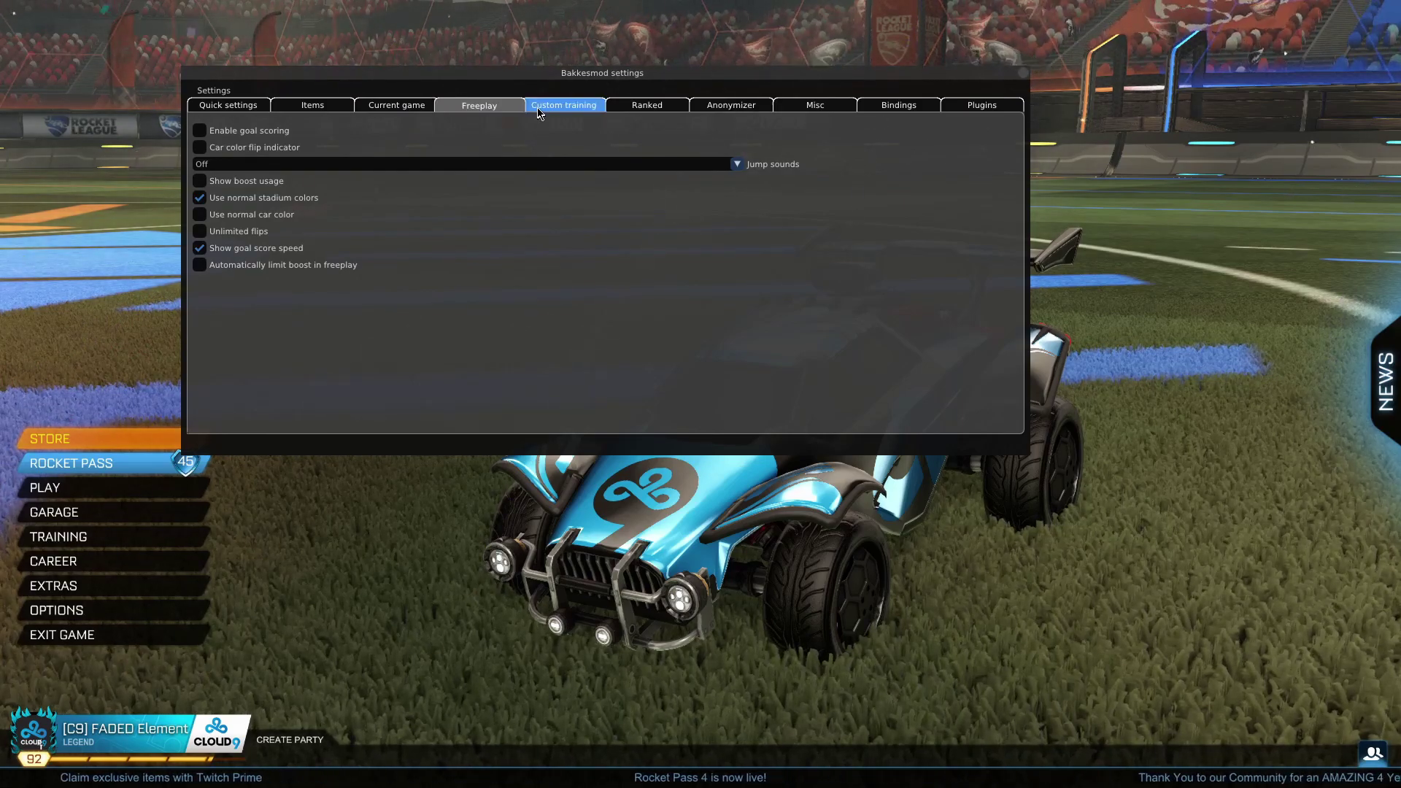
{"action": "left_click", "coordinate": [540, 109]}
{"action": "left_click", "coordinate": [638, 108]}
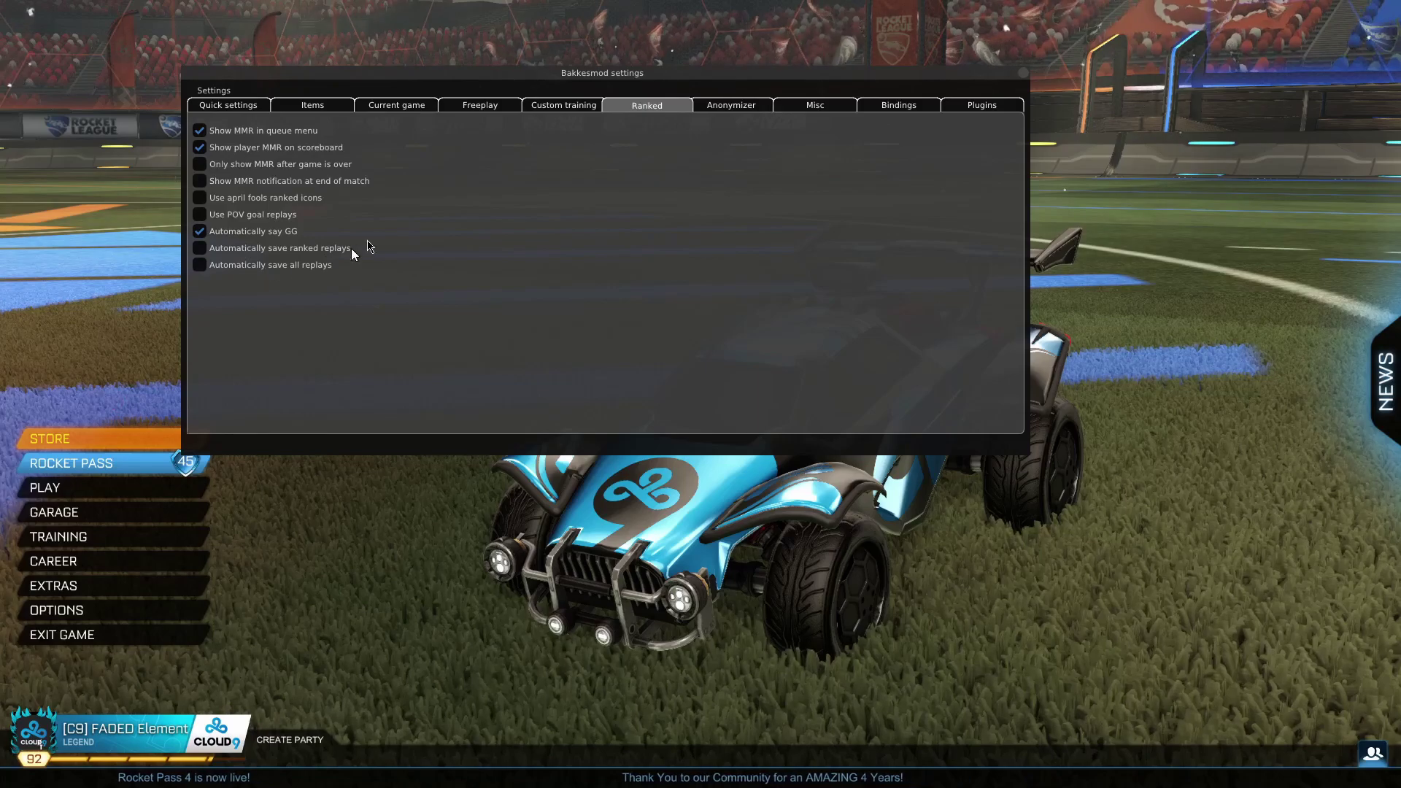
{"action": "left_click", "coordinate": [741, 110]}
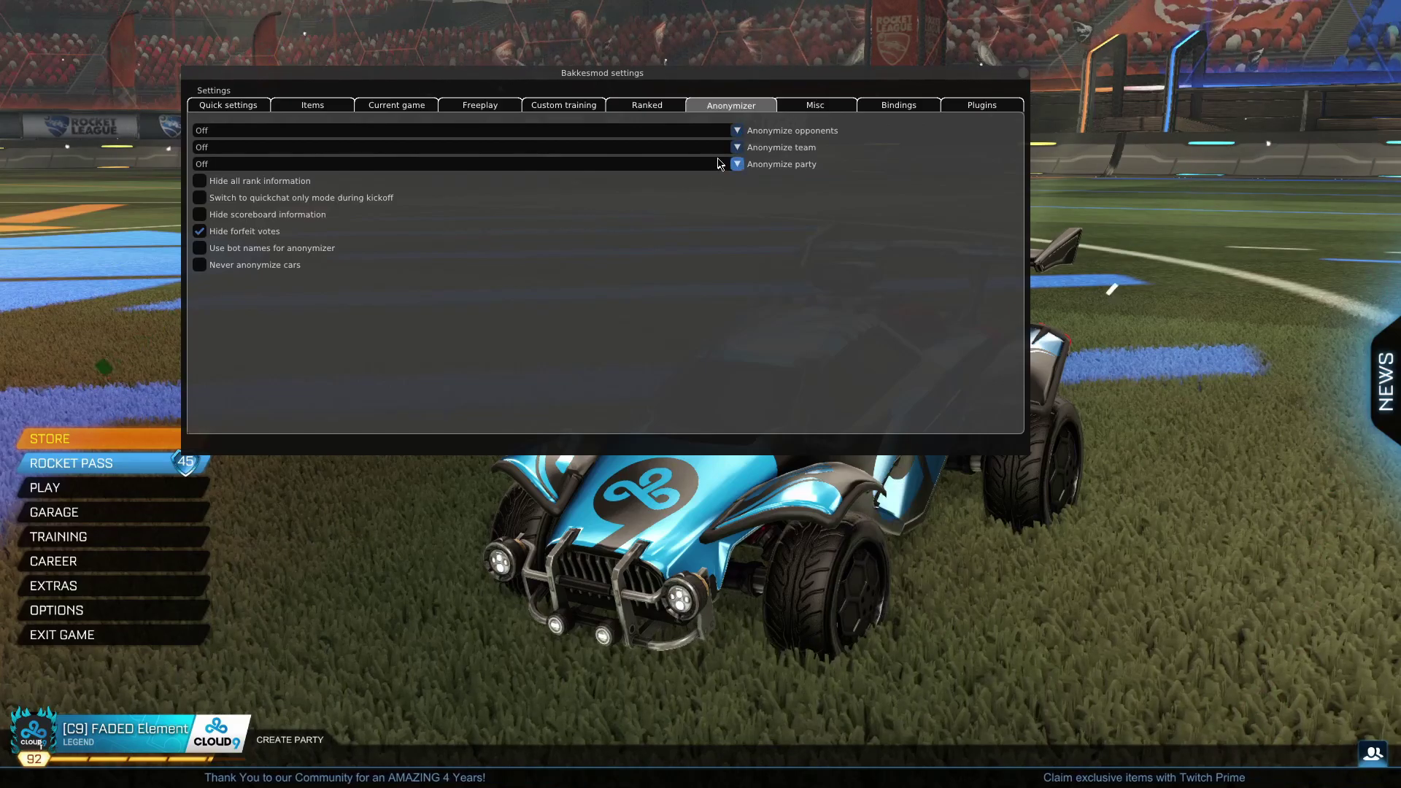
- Try the system time and FPS counter displays in the Misc settings
{"action": "left_click", "coordinate": [817, 105]}
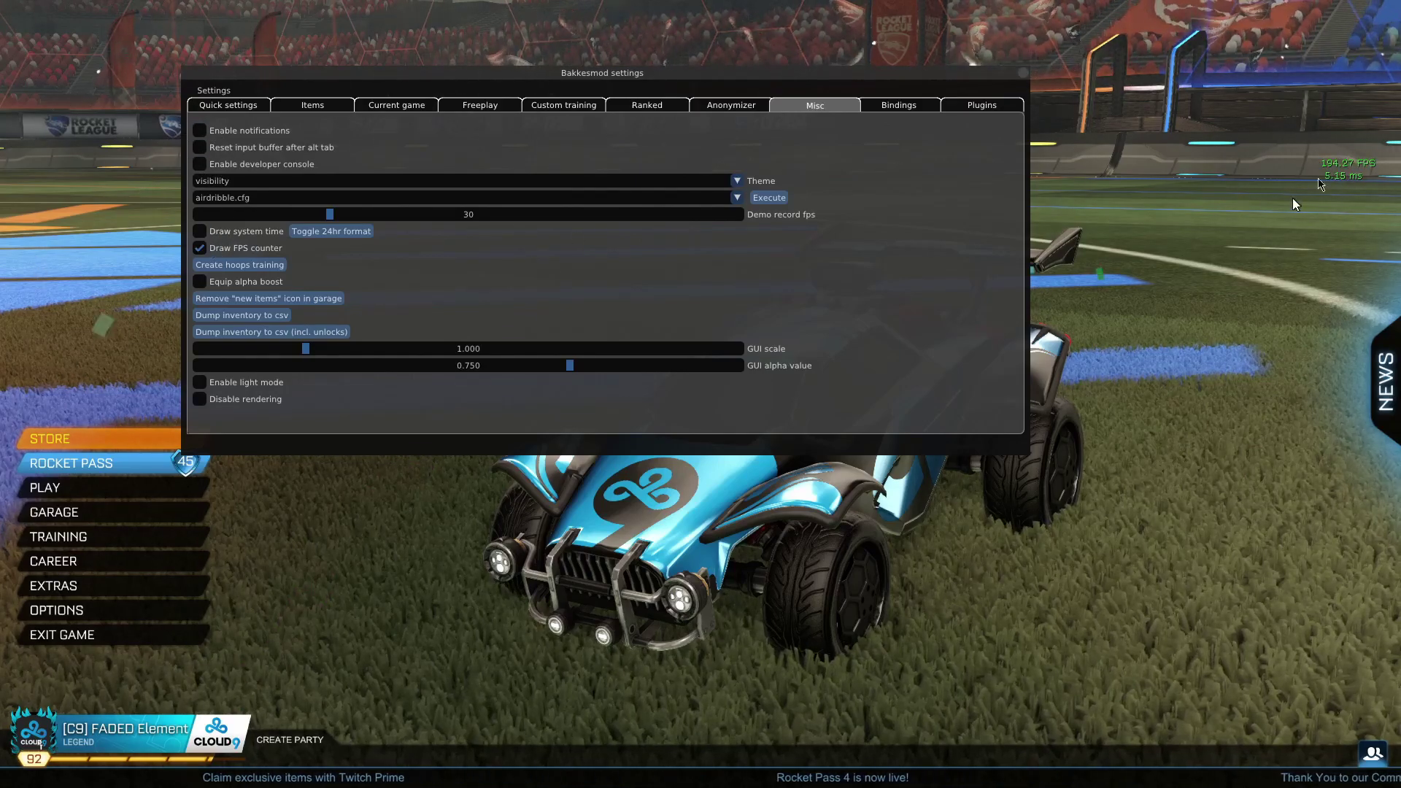
{"action": "left_click", "coordinate": [200, 232]}
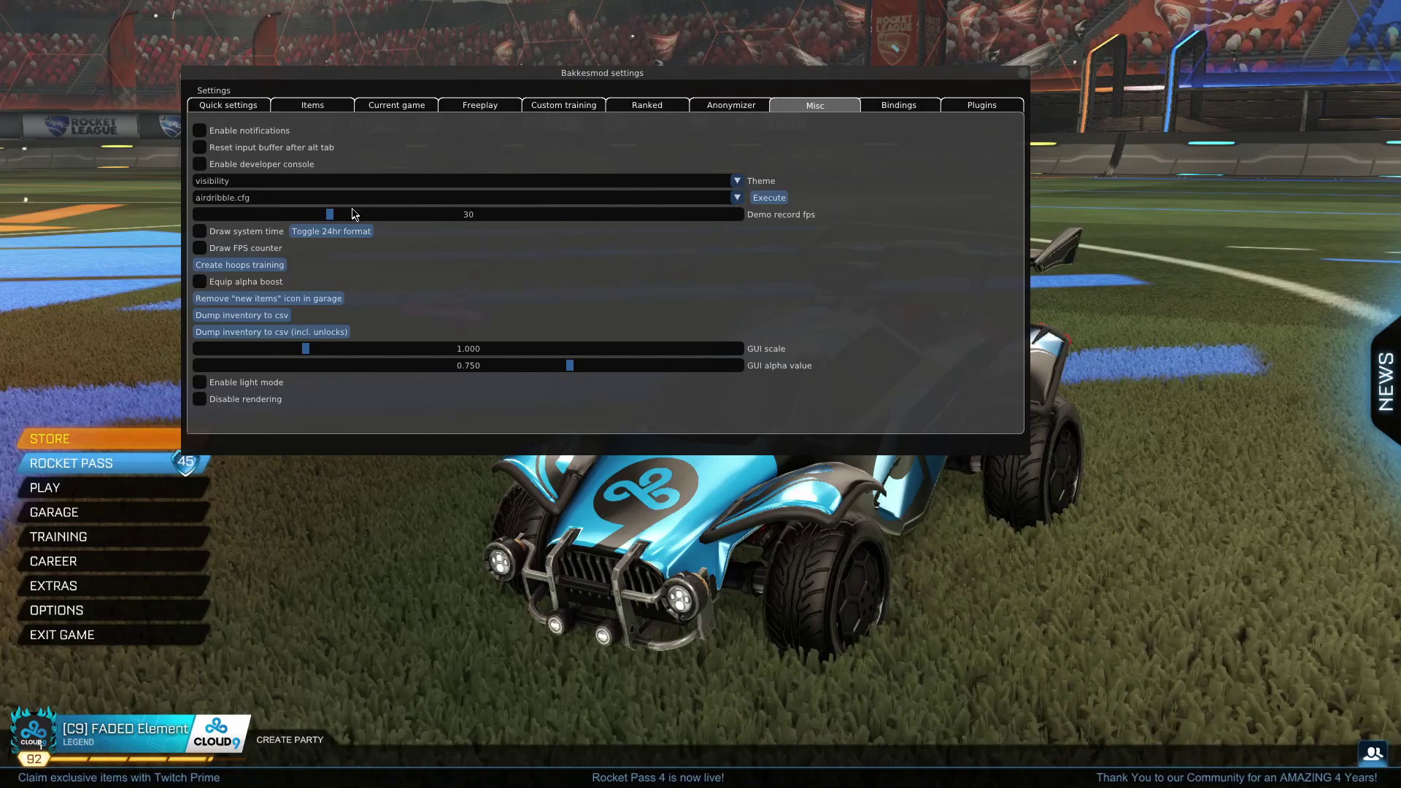
- Look through the key bindings and the plugin list, including the Defender plugin's options
{"action": "left_click", "coordinate": [898, 105]}
{"action": "left_click", "coordinate": [994, 107]}
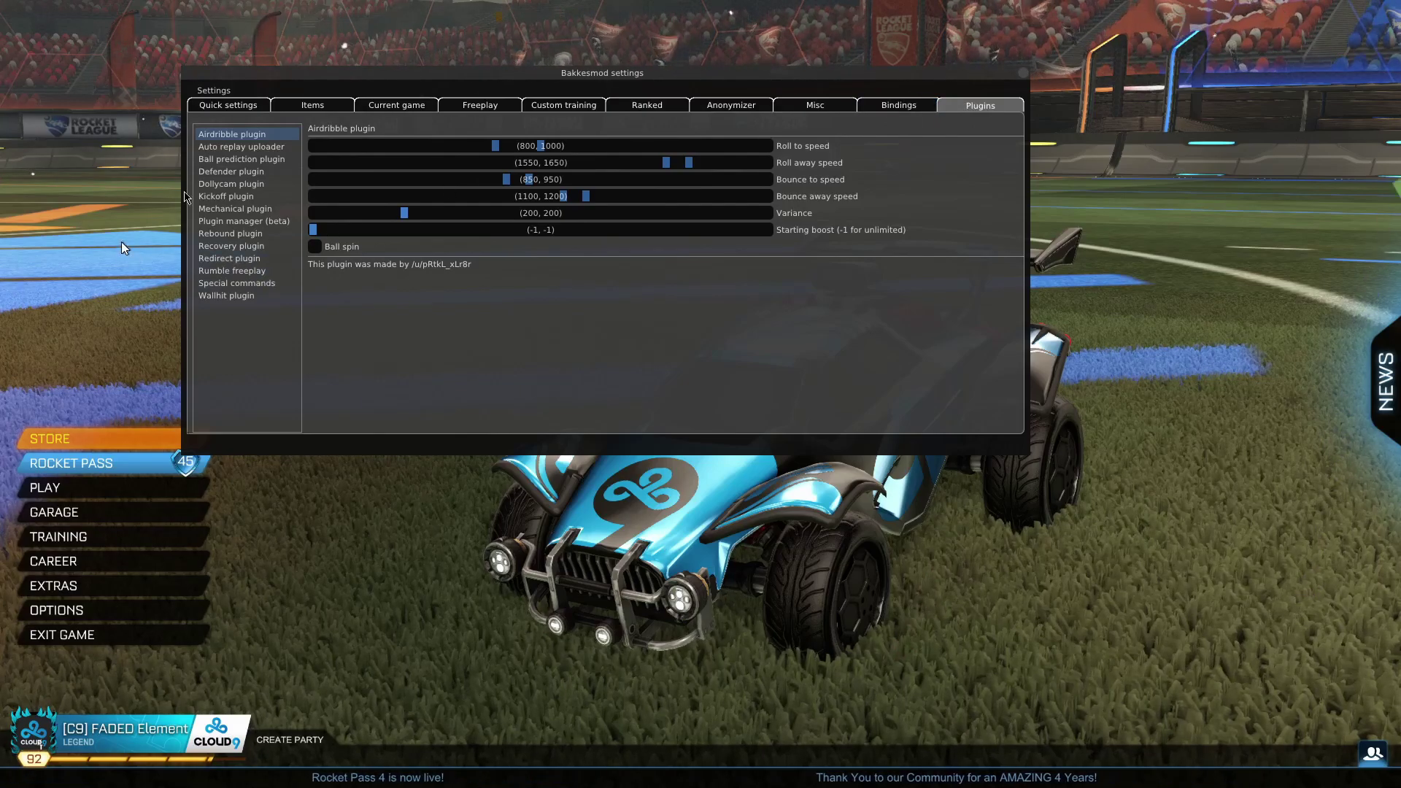
{"action": "left_click", "coordinate": [230, 171]}
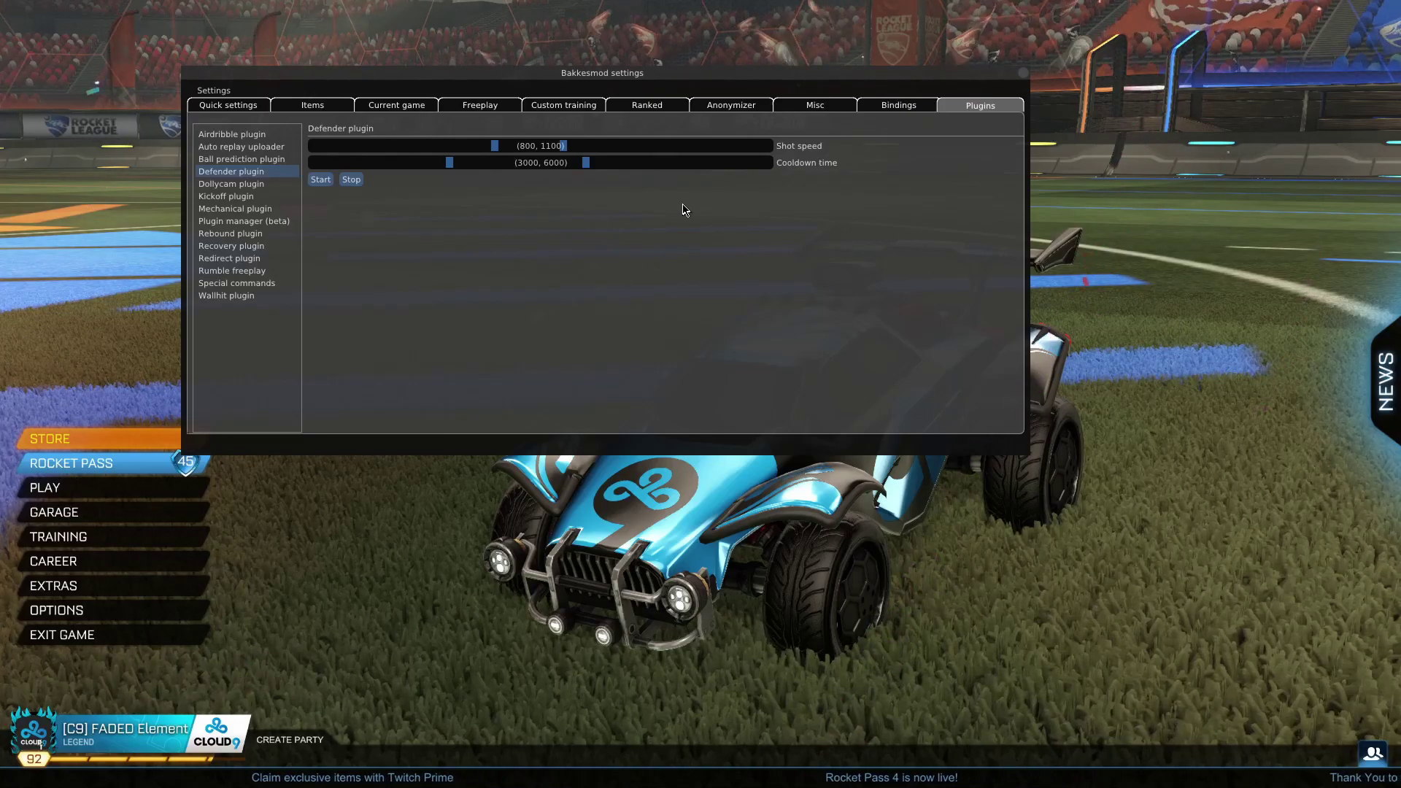
- Try light mode in the Misc settings and turn it off again
{"action": "left_click", "coordinate": [815, 105]}
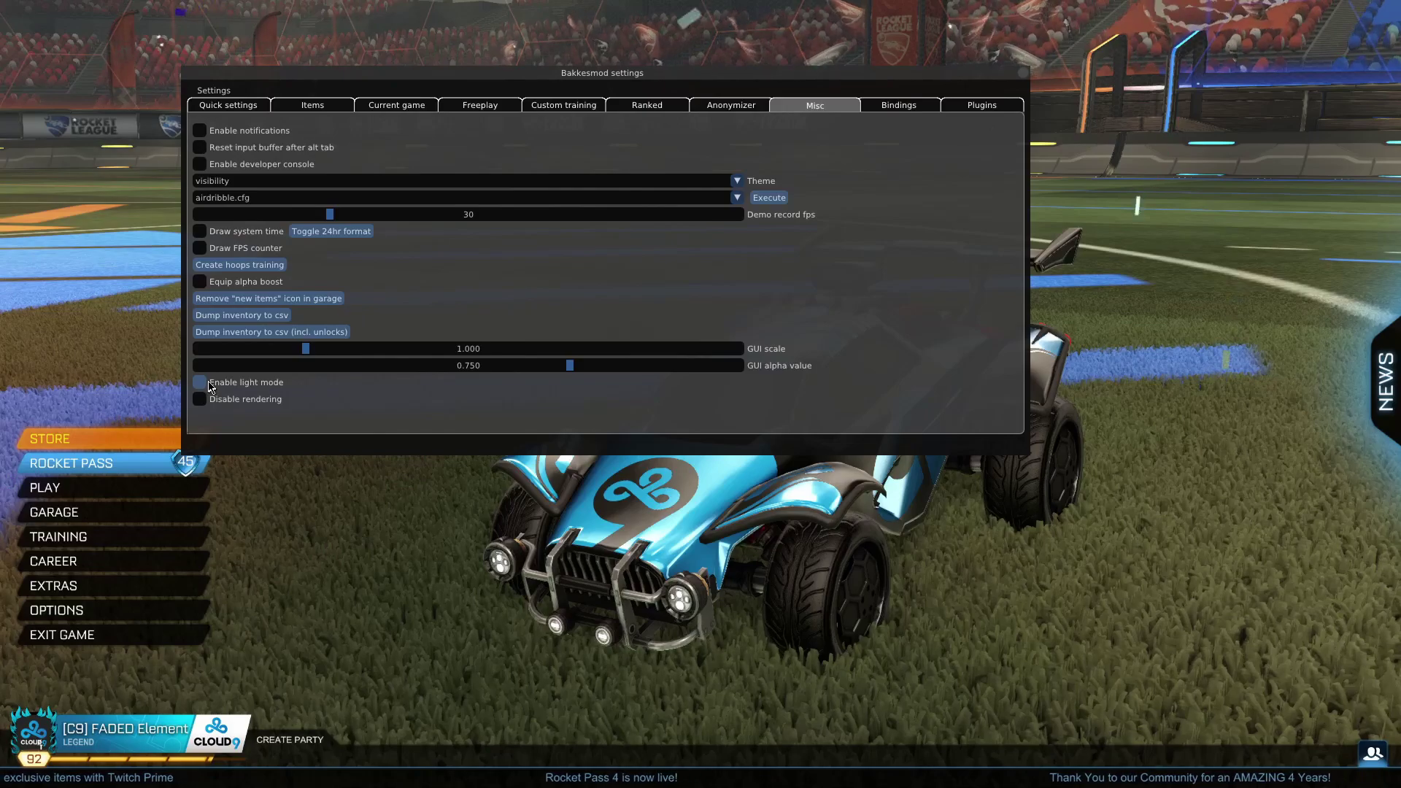
{"action": "left_click", "coordinate": [204, 383]}
{"action": "left_click", "coordinate": [206, 384]}
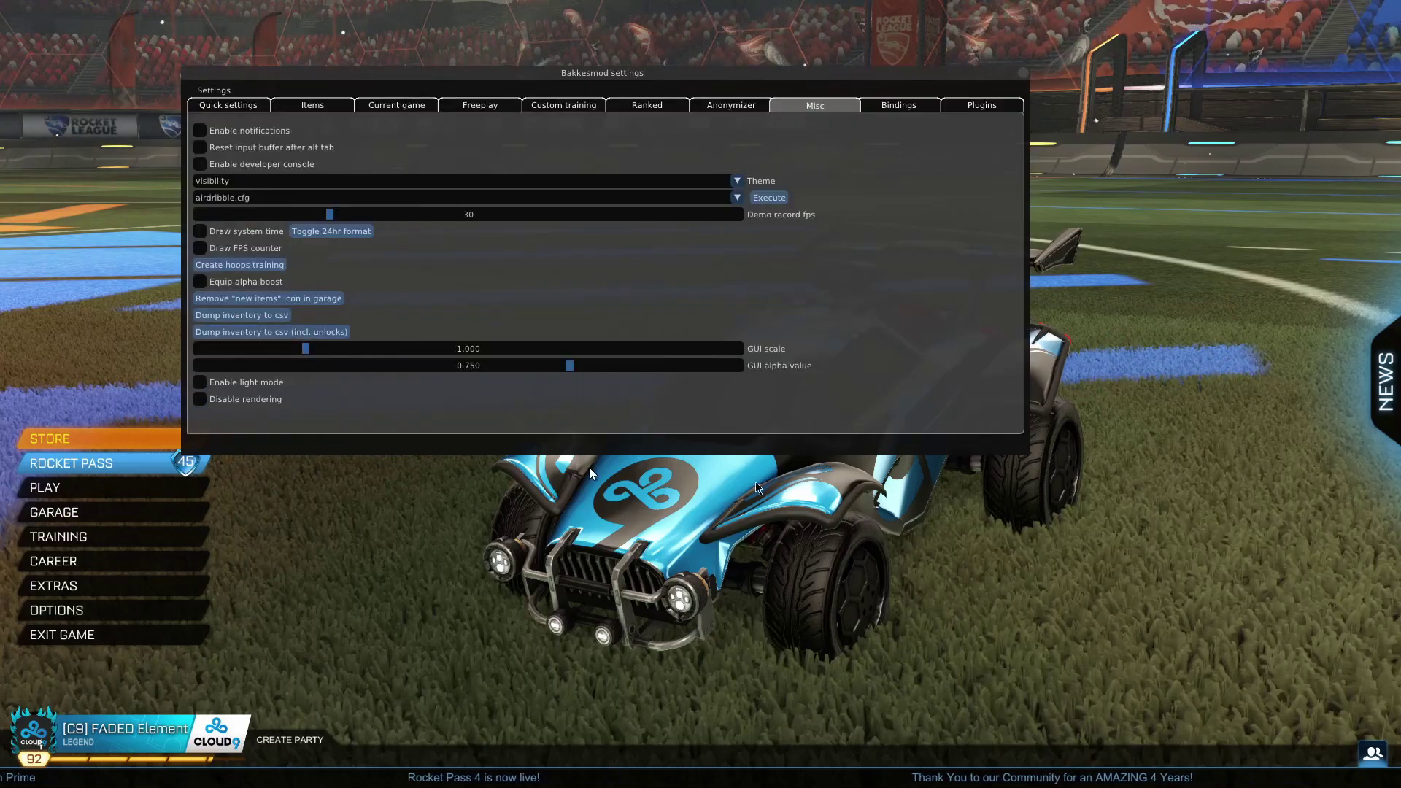